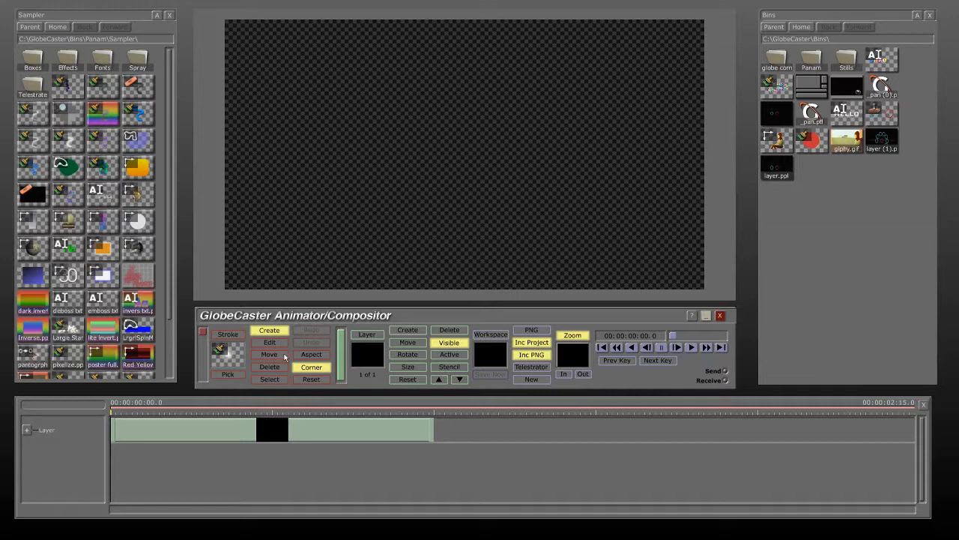
Step: Open the layer's properties, reposition the properties window over the canvas to view its settings, and close it
left_click(365, 335)
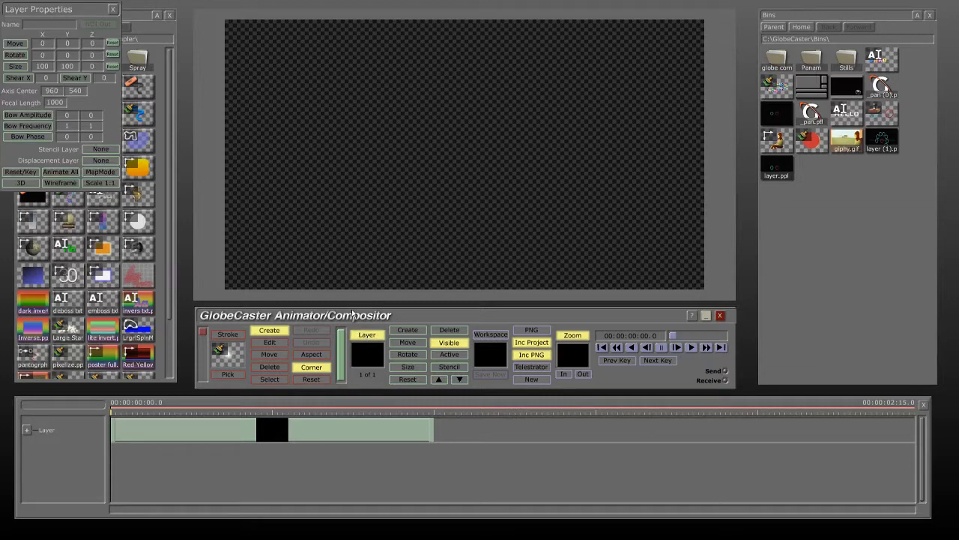
left_click_drag(67, 11, 334, 51)
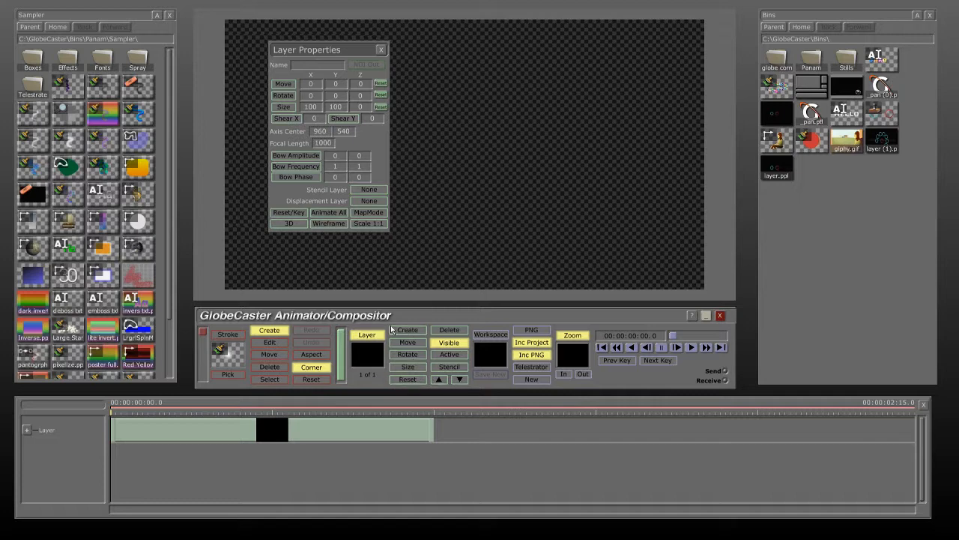
left_click(380, 49)
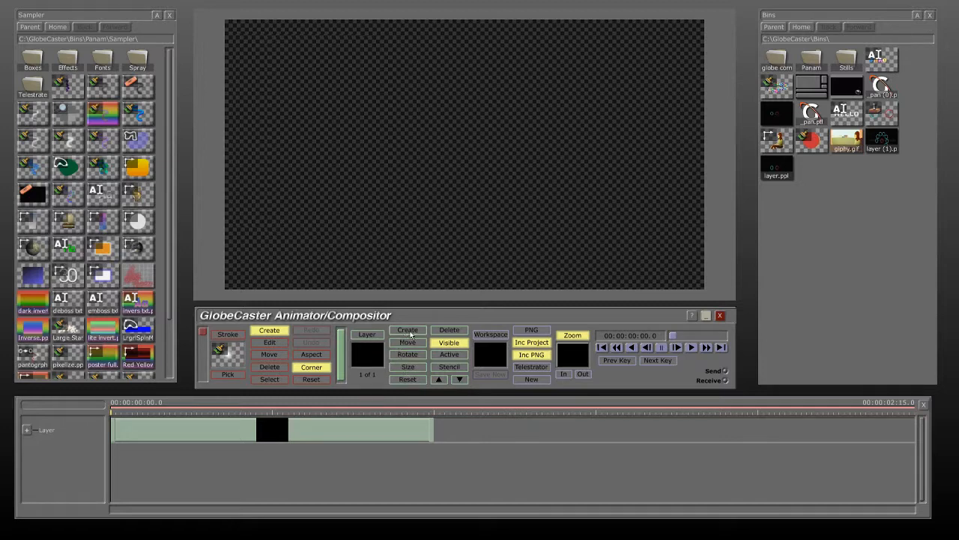
Step: On the existing layer, draw a wide purple-to-blue gradient rectangle across the lower part of the canvas
left_click(299, 430)
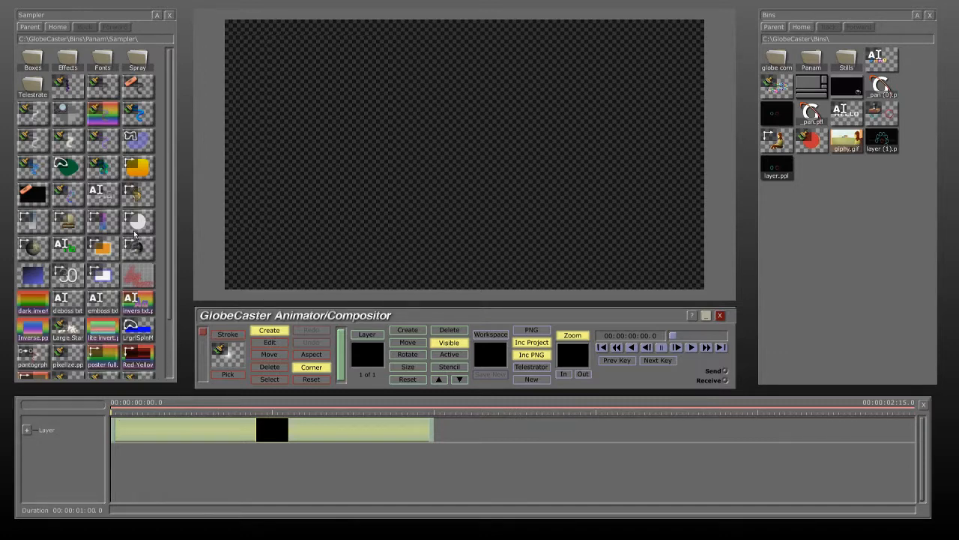
left_click(104, 225)
mouse_move(247, 190)
left_mouse_down()
mouse_move(553, 283)
mouse_move(716, 280)
mouse_move(667, 287)
left_mouse_up()
mouse_move(608, 250)
left_mouse_down()
mouse_move(608, 232)
mouse_move(613, 245)
left_mouse_up()
left_click(416, 422)
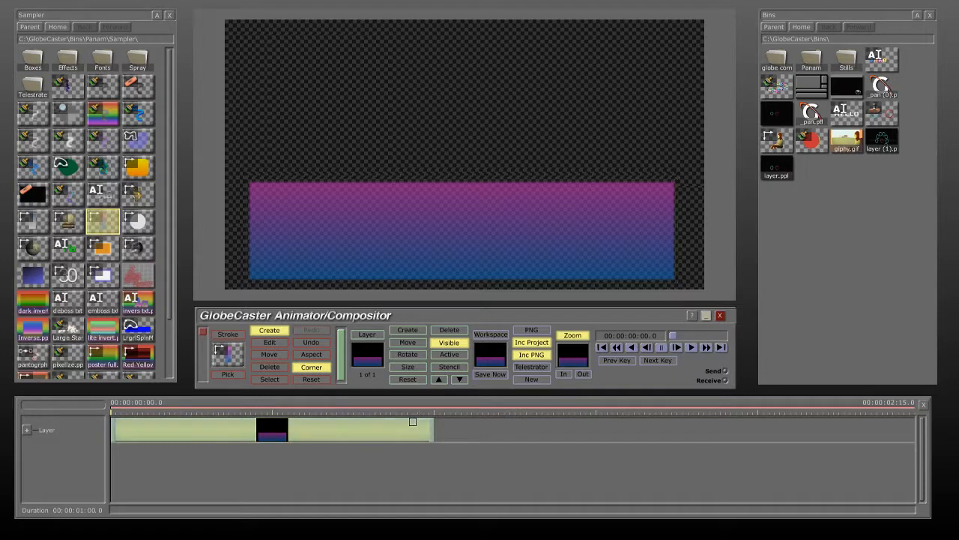
Step: Create a second layer and place the gold dollar sign from the sampler on its right half
left_click(408, 330)
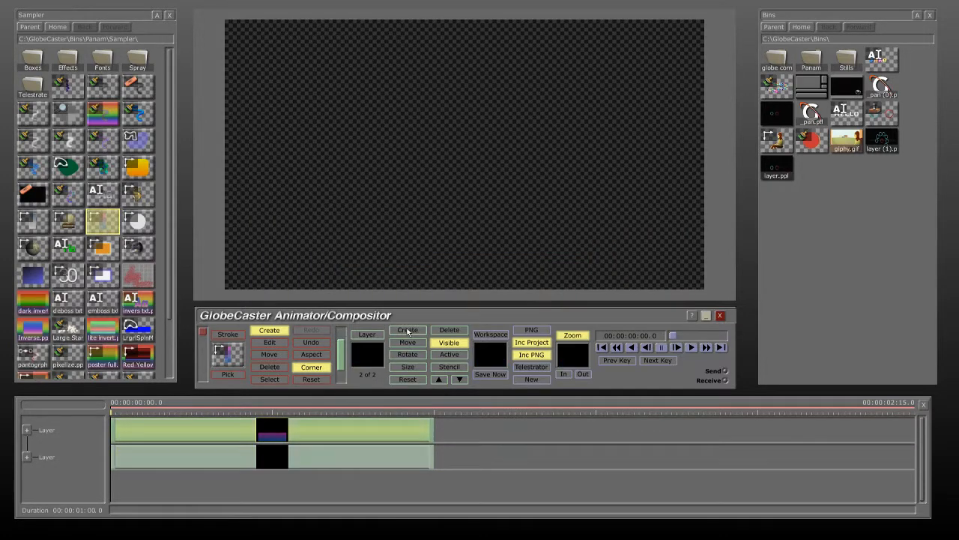
left_click(323, 469)
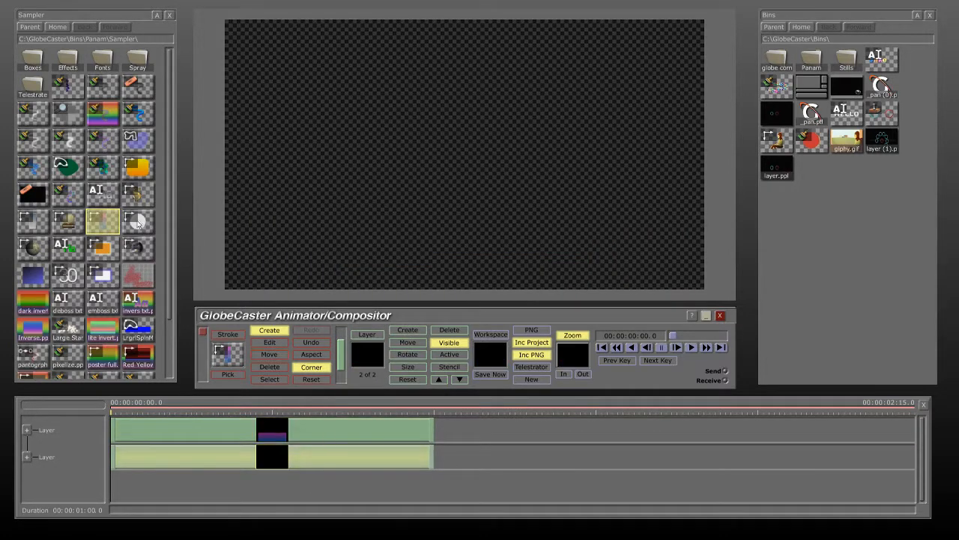
left_click(138, 197)
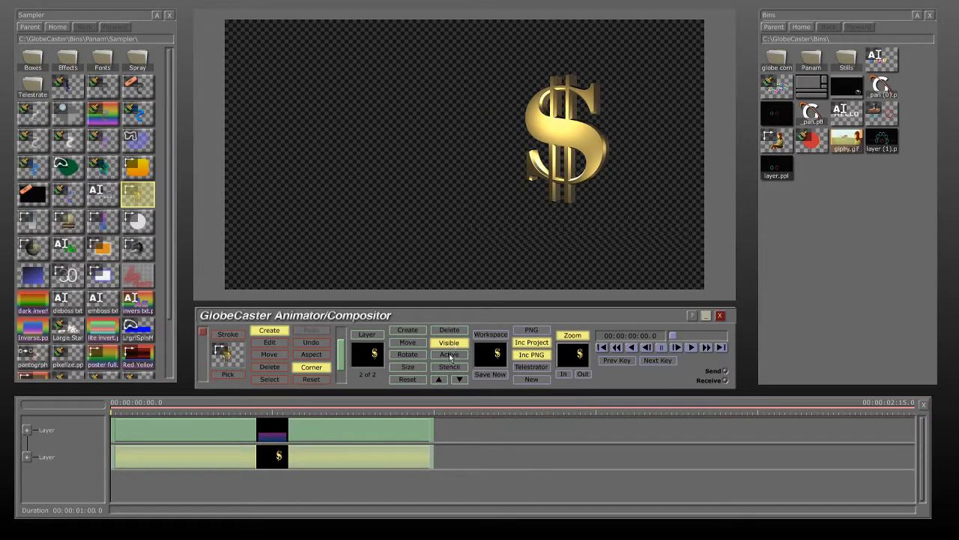
Step: View the gradient and dollar sign layers one at a time, and switch the canvas to showing all layers together
left_click(374, 431)
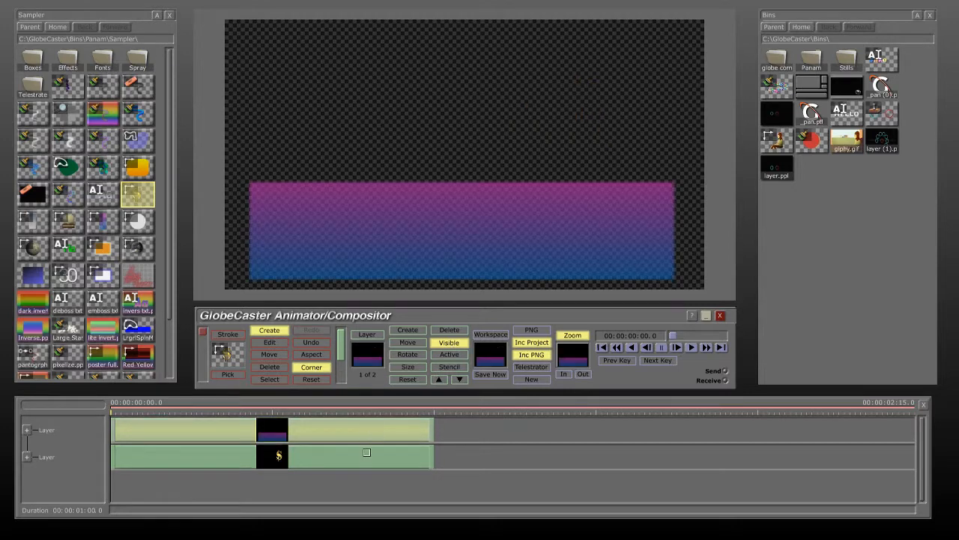
left_click(367, 452)
left_click(372, 437)
left_click(366, 463)
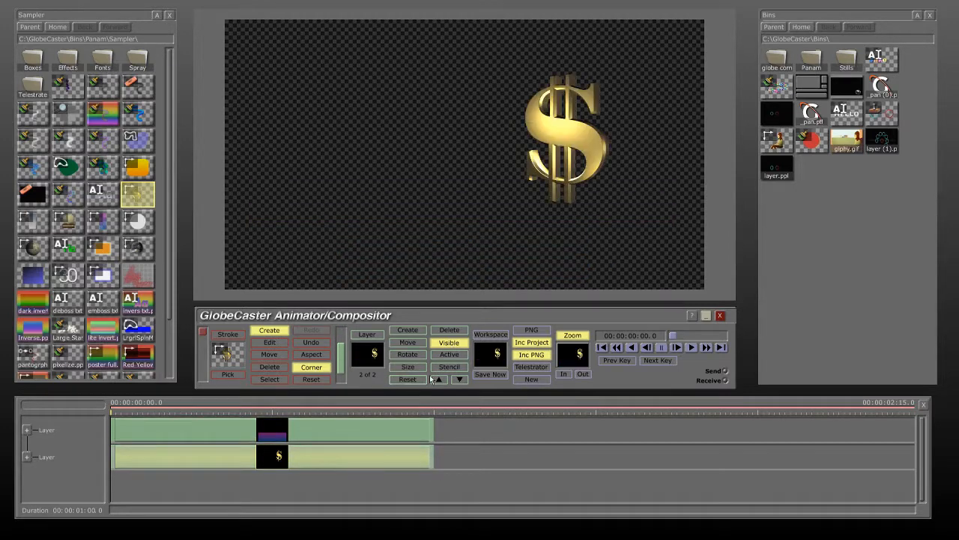
left_click(448, 357)
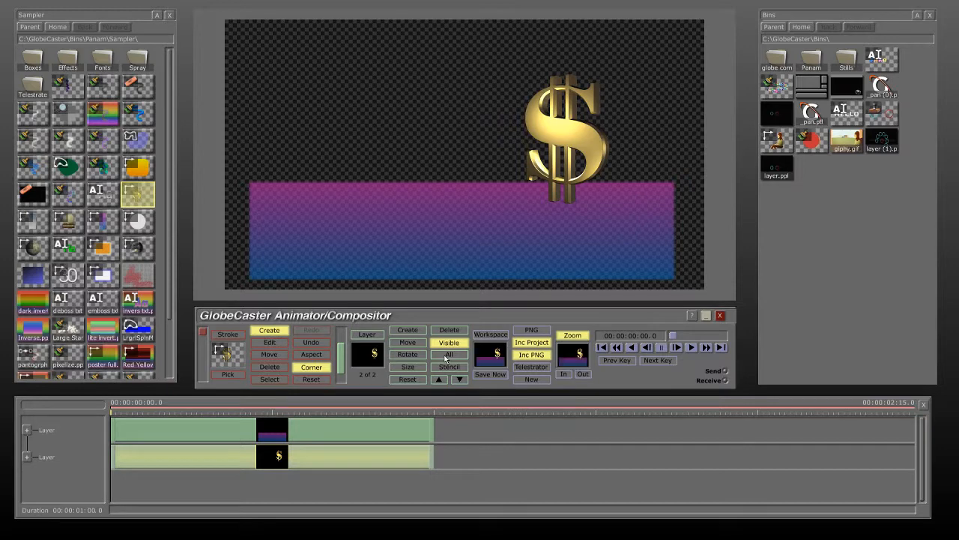
left_click(398, 427)
left_click(399, 449)
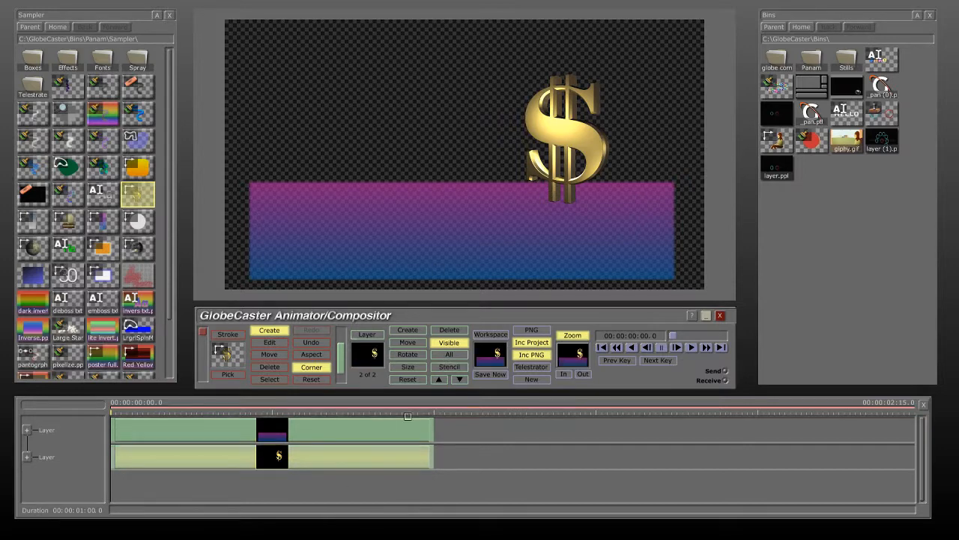
Step: Add the moon and a white box with a blue glow to the gradient rectangle's layer, above the rectangle
left_click(342, 434)
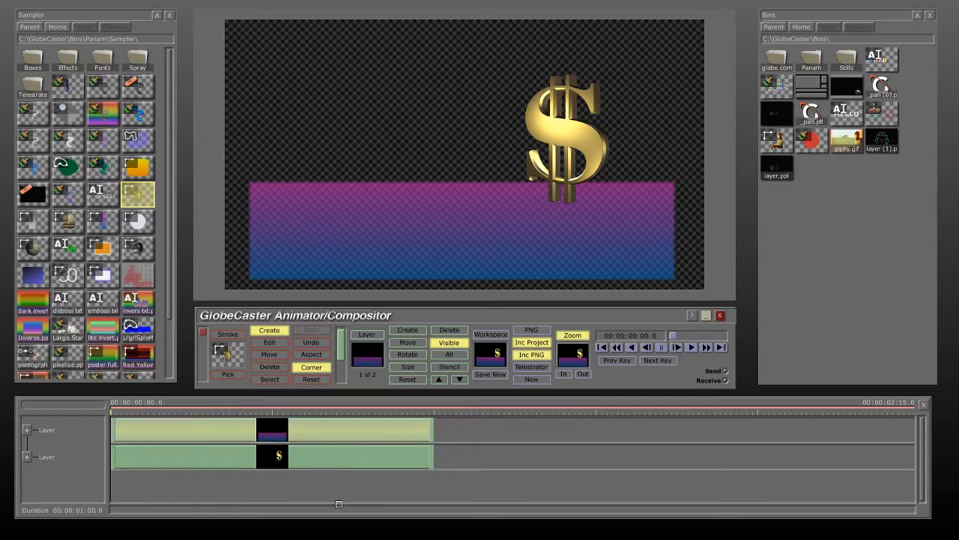
left_click(30, 254)
mouse_move(311, 54)
left_mouse_down()
mouse_move(332, 82)
mouse_move(451, 138)
left_mouse_up()
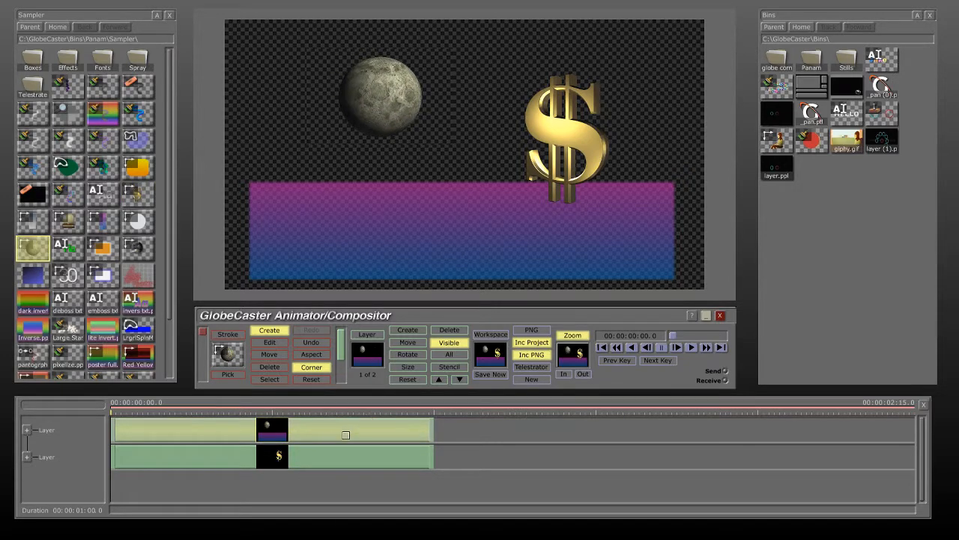
left_click(102, 275)
left_click_drag(596, 64, 462, 154)
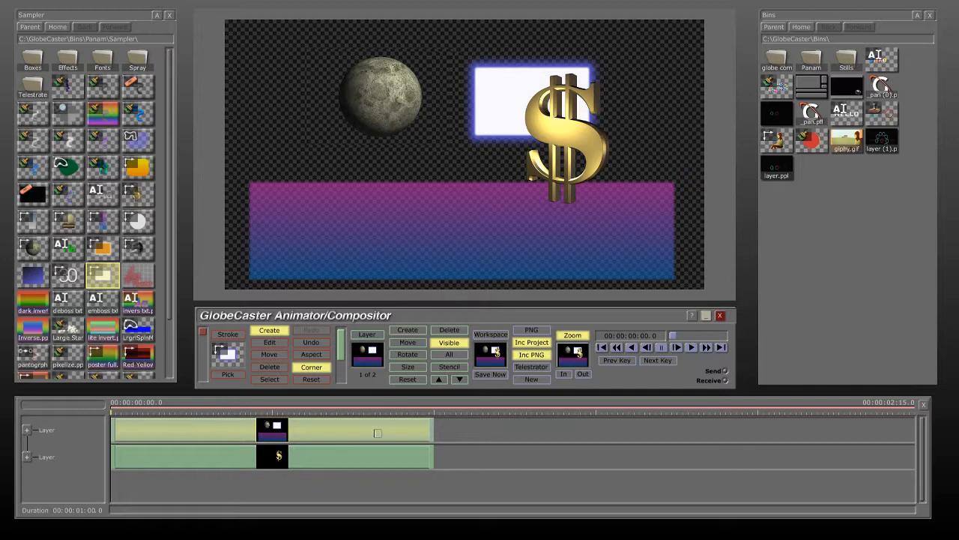
Step: On the second layer, move the dollar sign down and to the right so it overlaps the gradient rectangle's right end
left_click(348, 456)
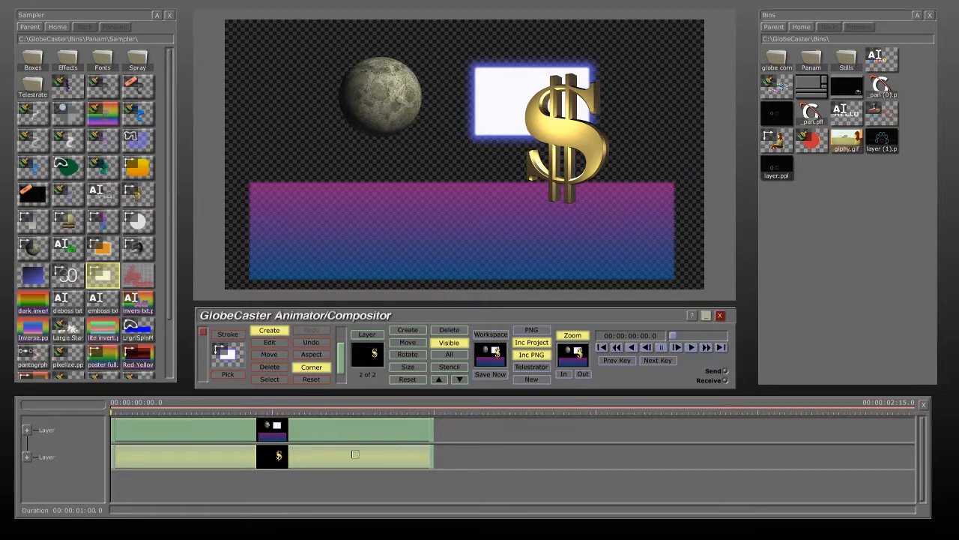
left_click_drag(598, 146, 626, 215)
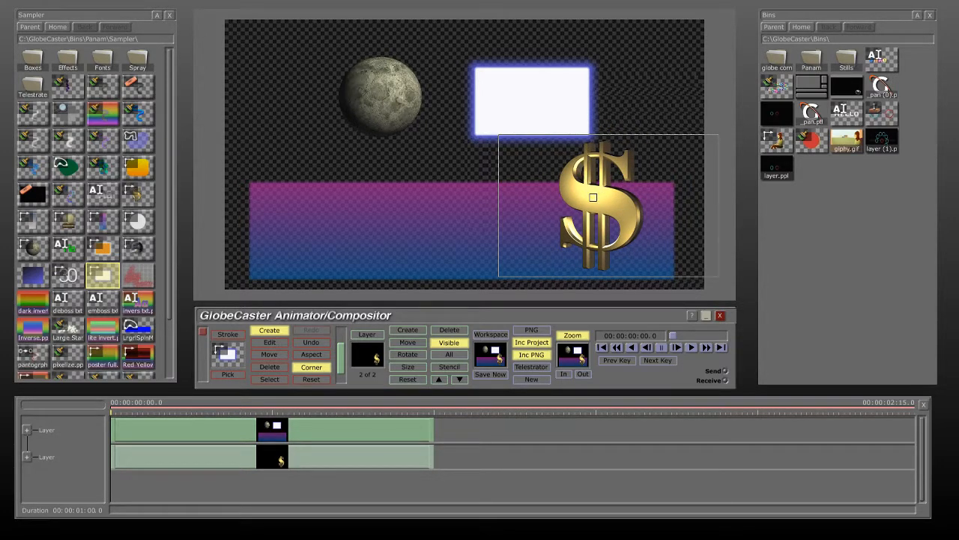
left_click_drag(593, 197, 592, 186)
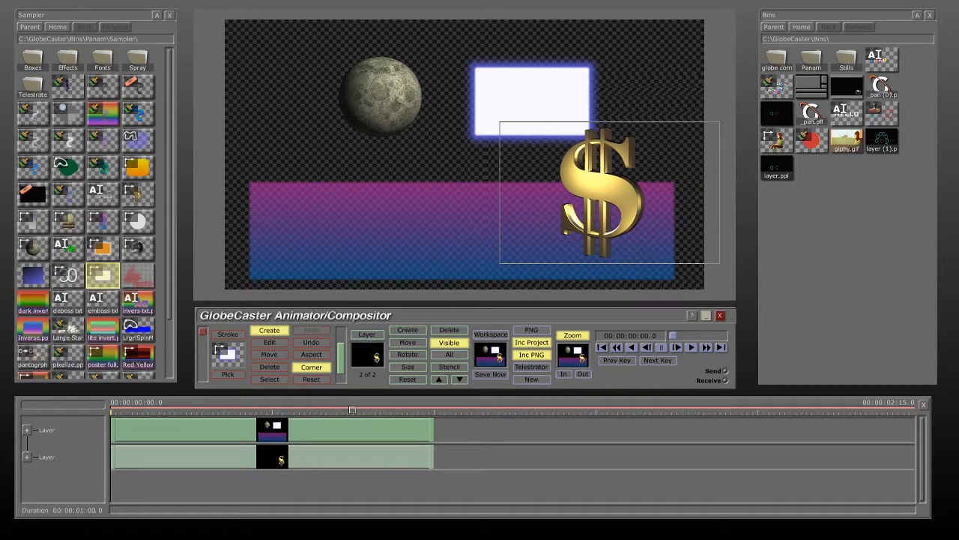
Step: Nudge the moon slightly to the left on the first layer and split it off into its own new layer
left_click(346, 432)
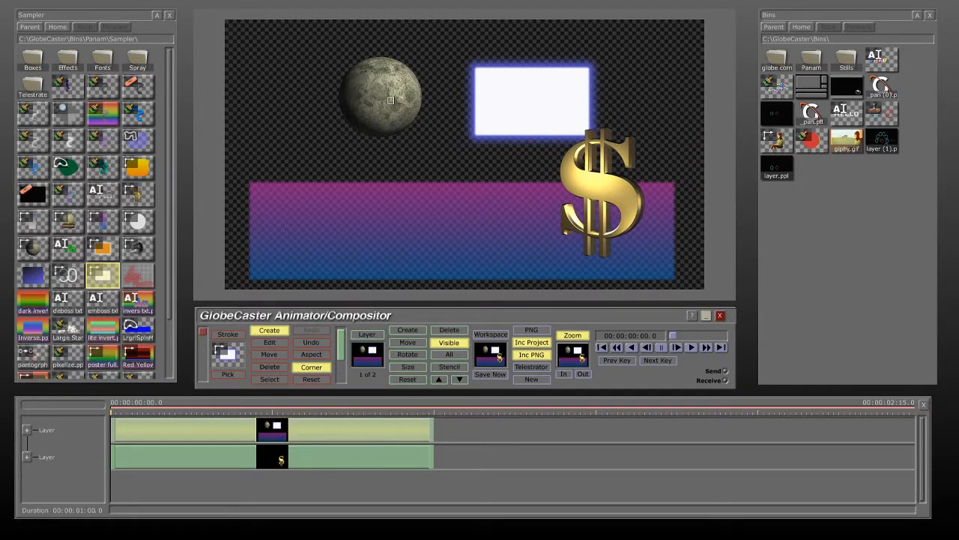
mouse_move(390, 100)
left_mouse_down()
mouse_move(395, 88)
mouse_move(391, 104)
left_mouse_up()
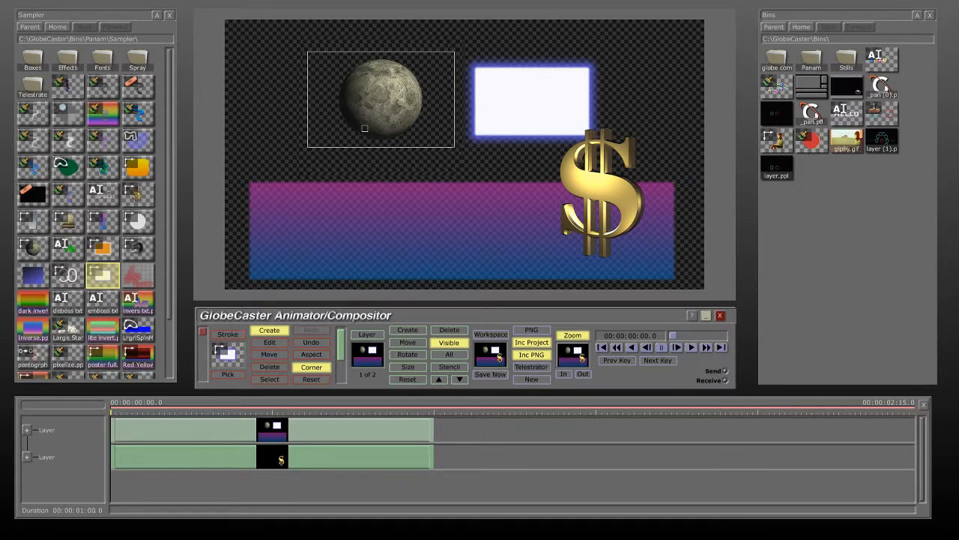
left_click_drag(365, 128, 372, 88)
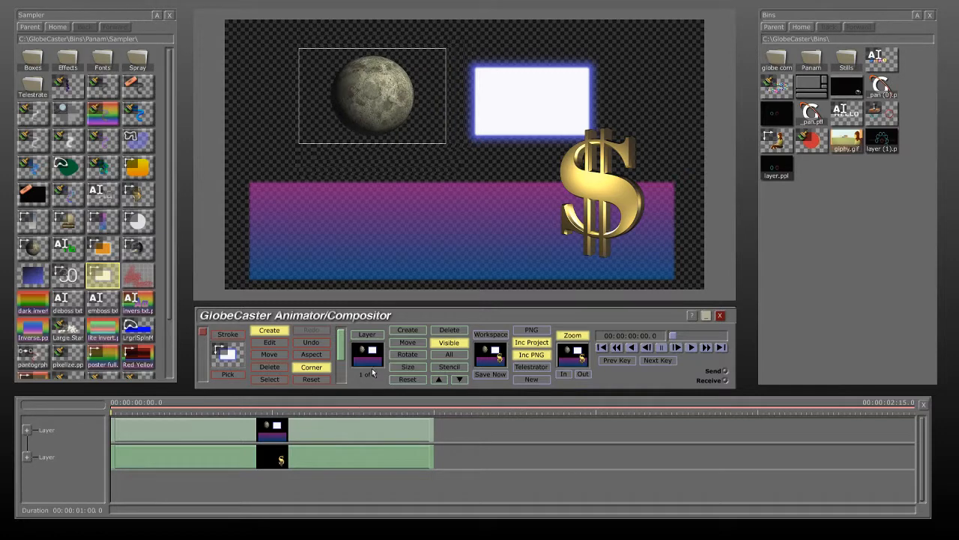
left_click(407, 330)
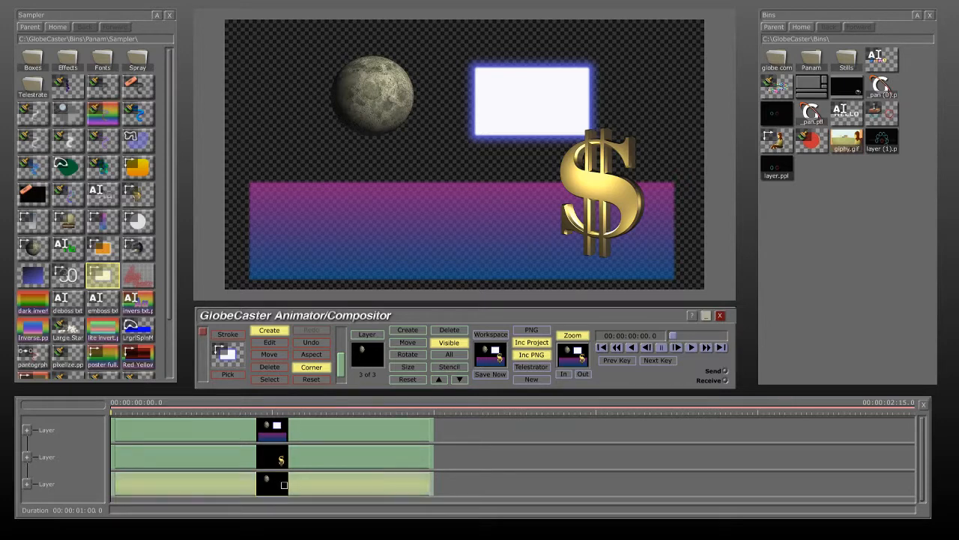
Step: Select each of the three layers in turn to check which objects it contains
left_click(307, 428)
left_click(295, 465)
left_click(297, 483)
left_click(309, 436)
left_click(305, 459)
left_click(300, 478)
left_click(322, 458)
left_click(326, 439)
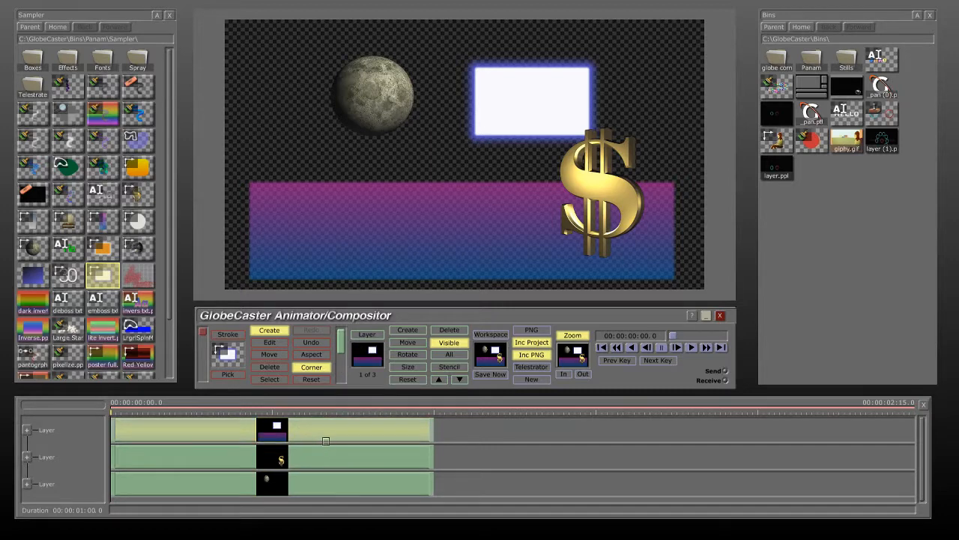
left_click(312, 488)
Step: Move the whole layer with the gradient rectangle and glowing box slightly left and down
left_click(319, 436)
left_click(408, 343)
left_click_drag(386, 157, 347, 200)
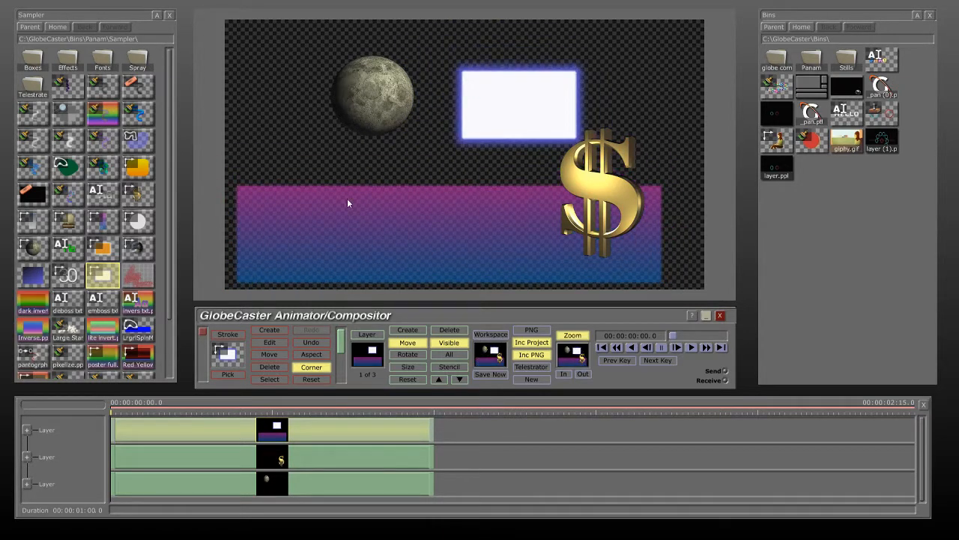
Step: Rotate the dollar sign layer so the sign tilts in perspective
left_click(408, 357)
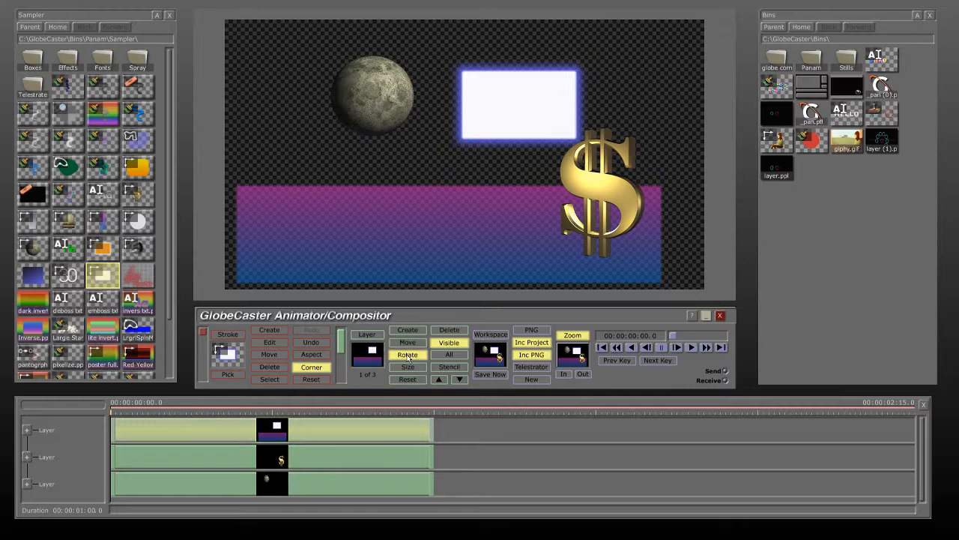
left_click(373, 458)
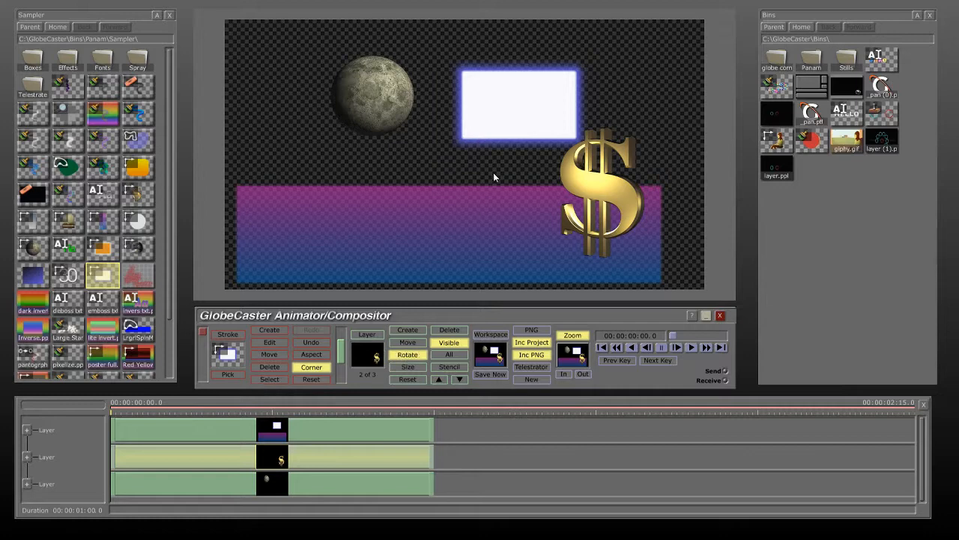
left_click_drag(493, 176, 486, 200)
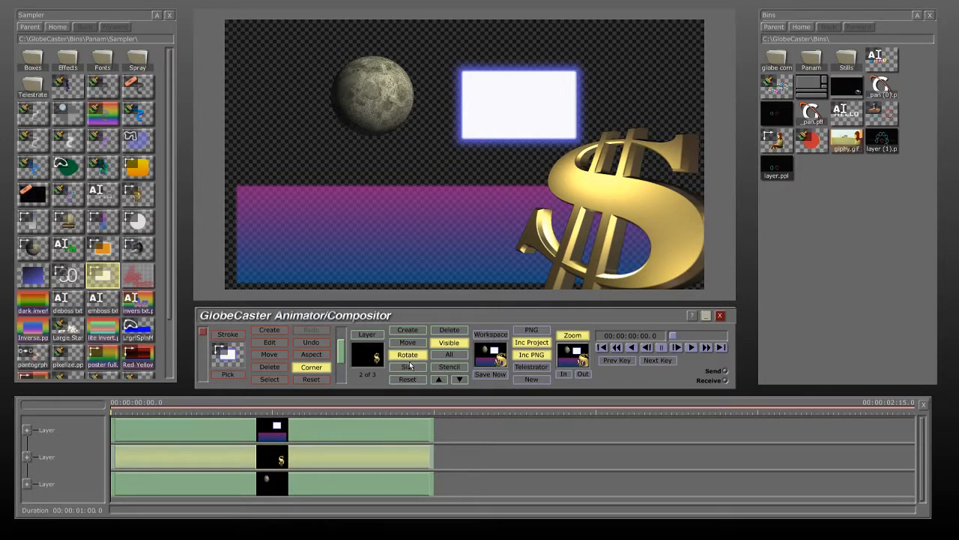
Step: Enlarge the moon layer with the layer Size tool
left_click(351, 487)
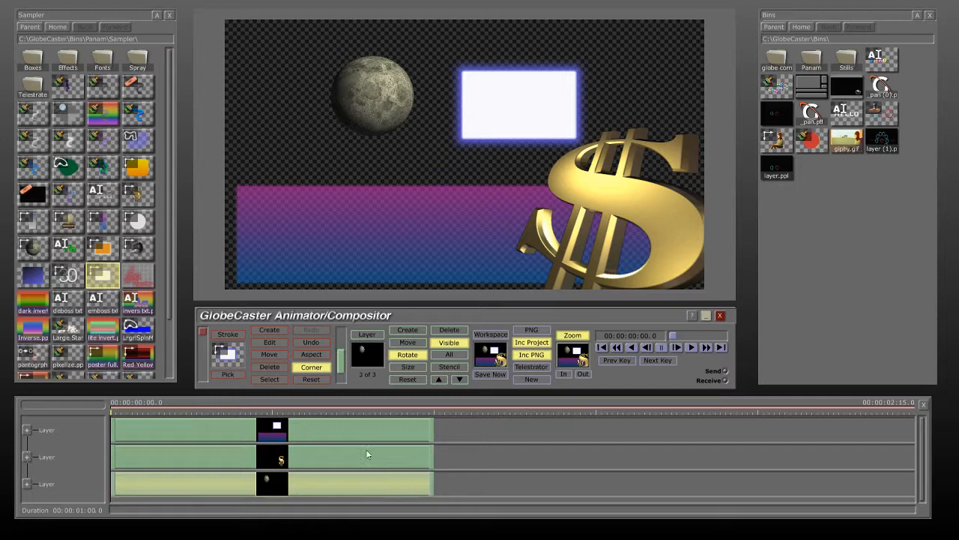
left_click(411, 367)
left_click_drag(418, 175, 462, 140)
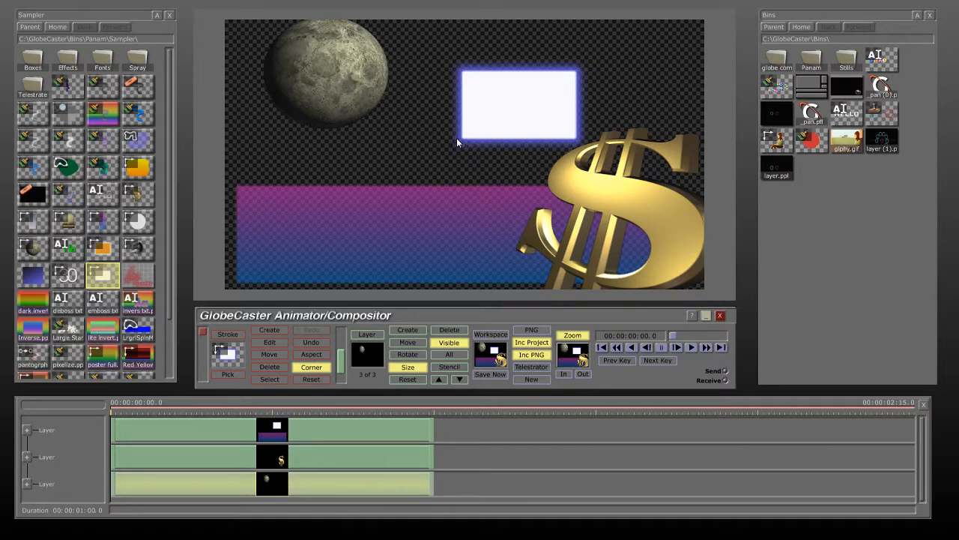
Step: Reset the transformations of the moon, dollar sign and gradient rectangle layers
left_click(409, 380)
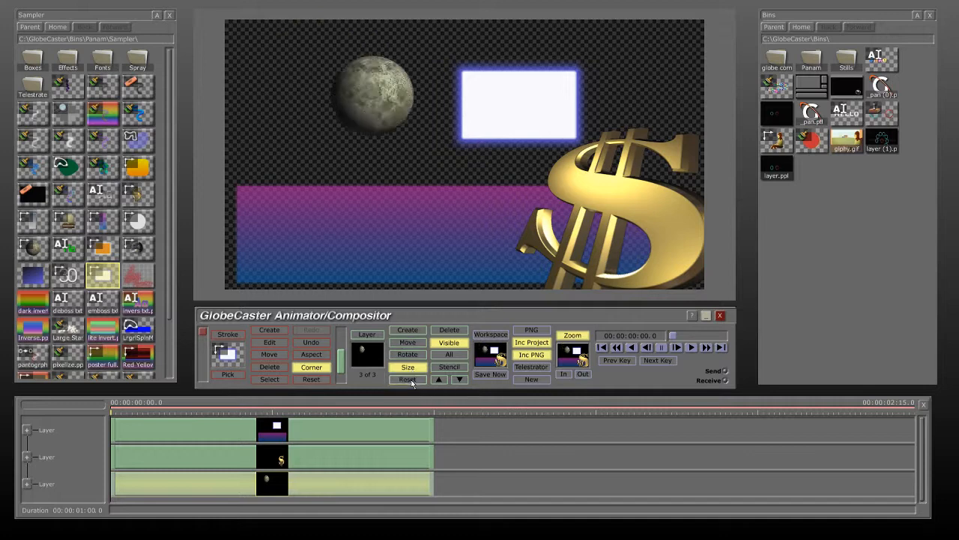
left_click(334, 459)
left_click(409, 380)
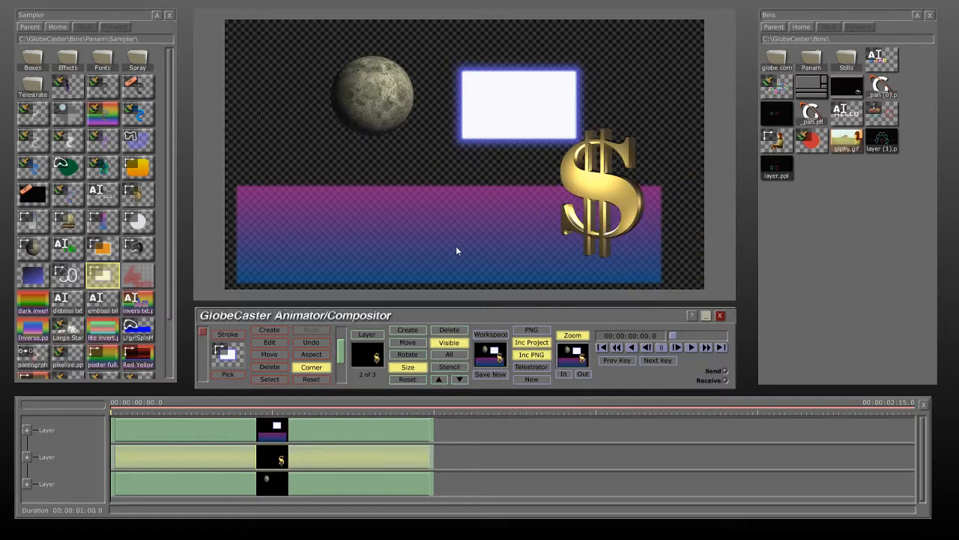
left_click(333, 435)
left_click(408, 380)
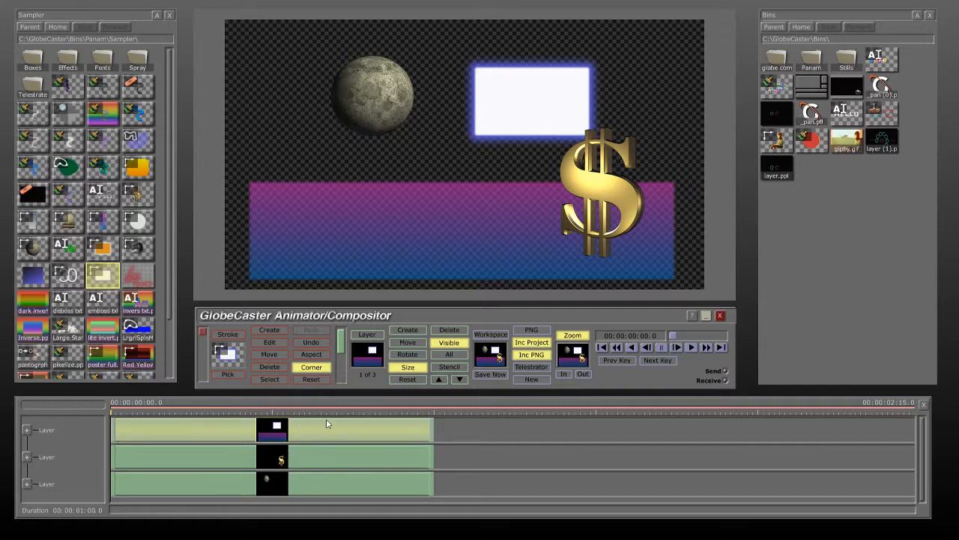
Step: Move the layer with the gradient rectangle and glowing box one place down in the layer order, and delete it
left_click(461, 379)
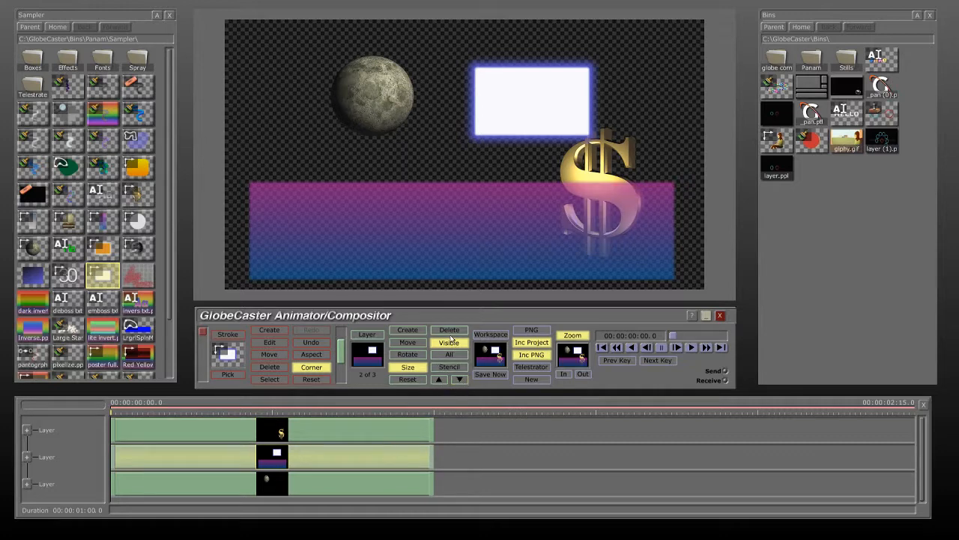
left_click(450, 331)
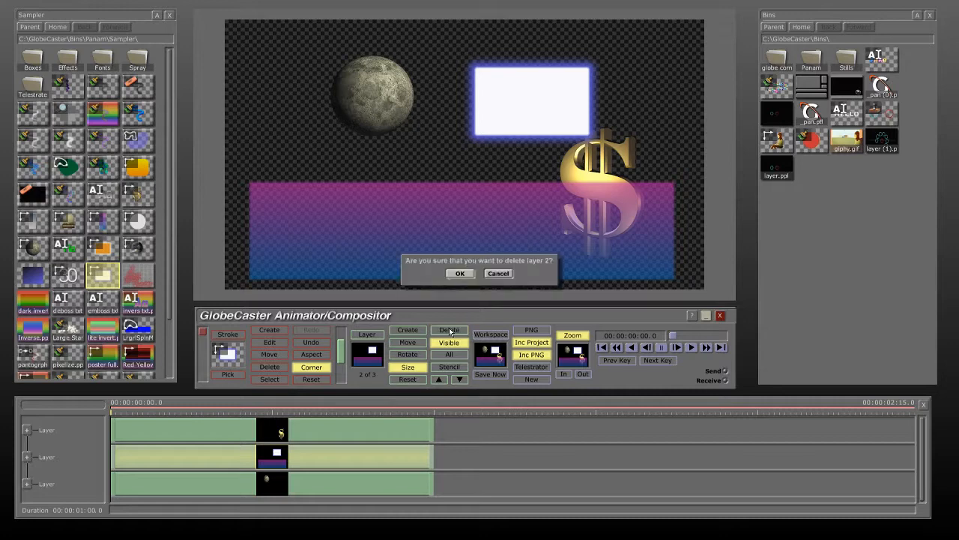
left_click(459, 273)
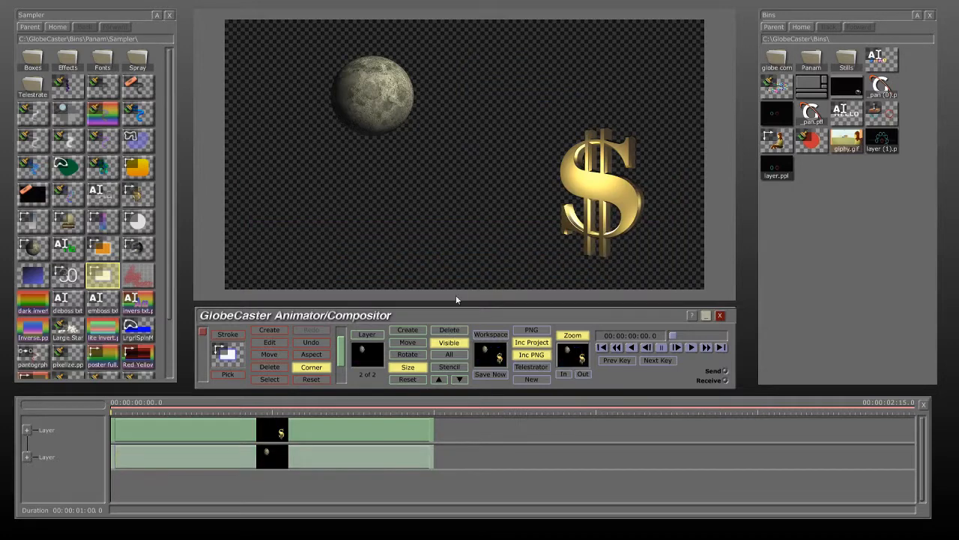
Step: Switch the selection between the dollar sign and moon layers, and turn on the Stencil option with the moon layer selected
left_click(366, 460)
left_click(375, 435)
left_click(371, 467)
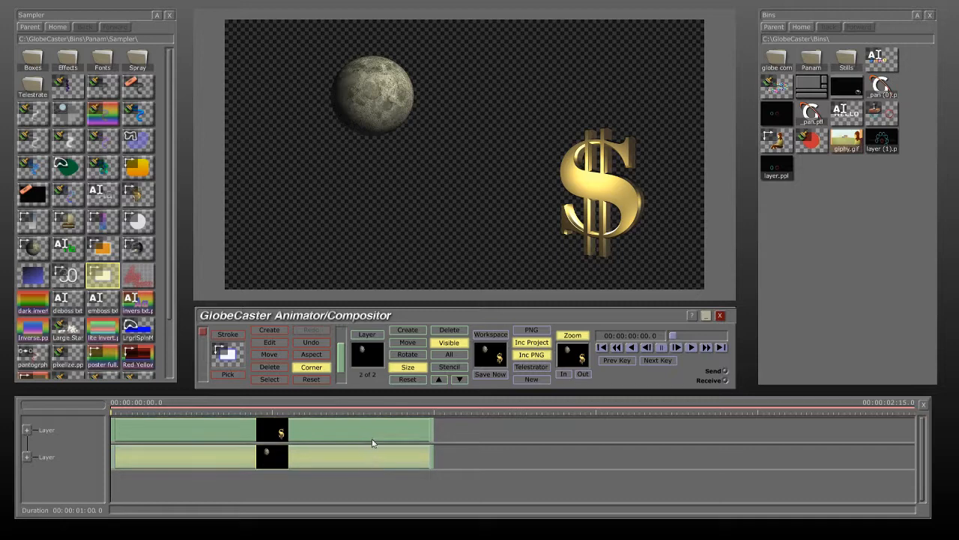
left_click(373, 435)
left_click(367, 465)
left_click(379, 433)
left_click(373, 463)
left_click(450, 367)
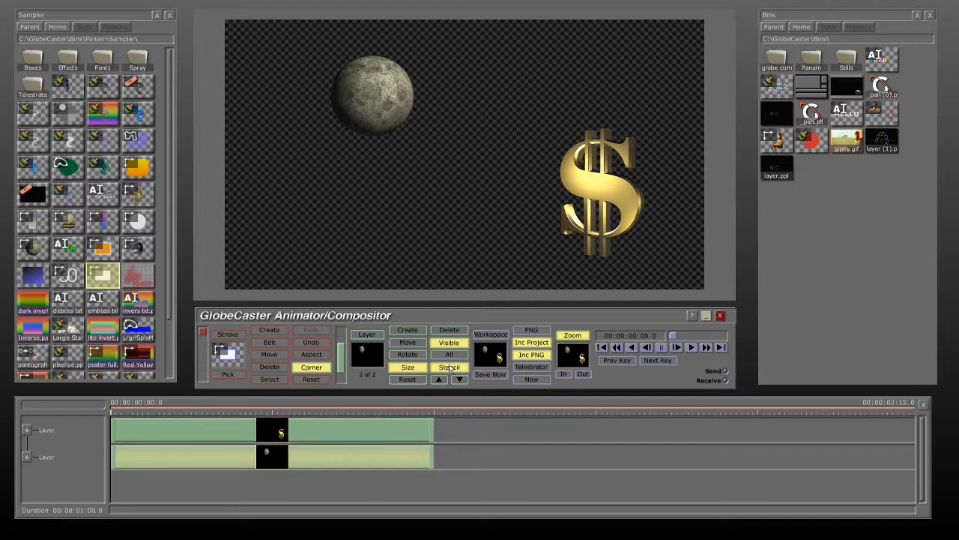
Step: Alternate the active layer between the dollar sign and the moon in the timeline, ending on the moon layer
left_click(392, 432)
left_click(383, 460)
left_click(399, 424)
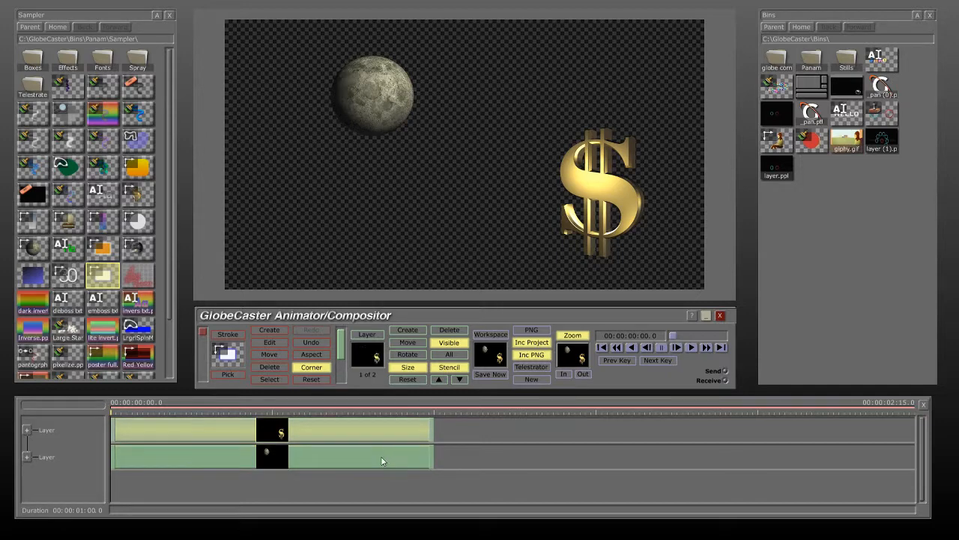
left_click(381, 458)
left_click(392, 427)
left_click(381, 463)
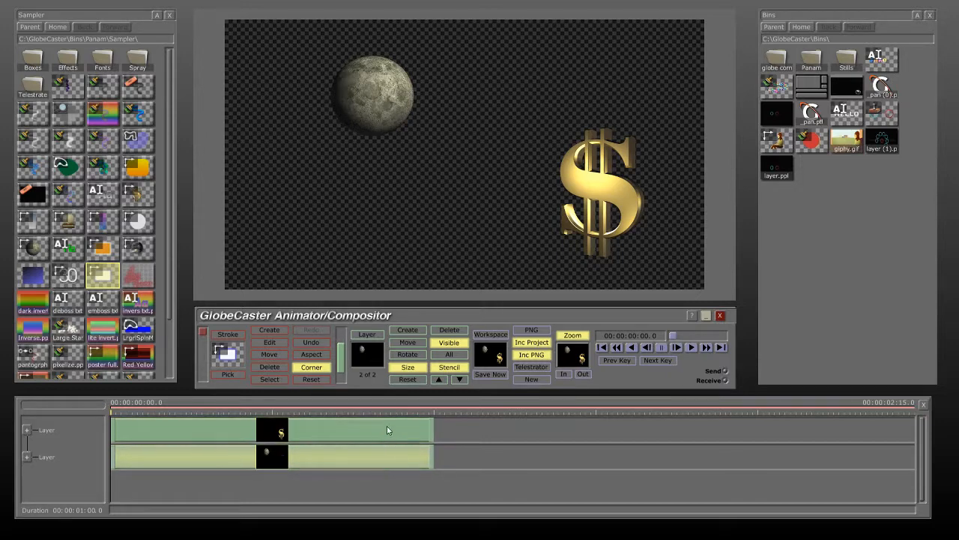
left_click(386, 429)
left_click(381, 457)
left_click(384, 436)
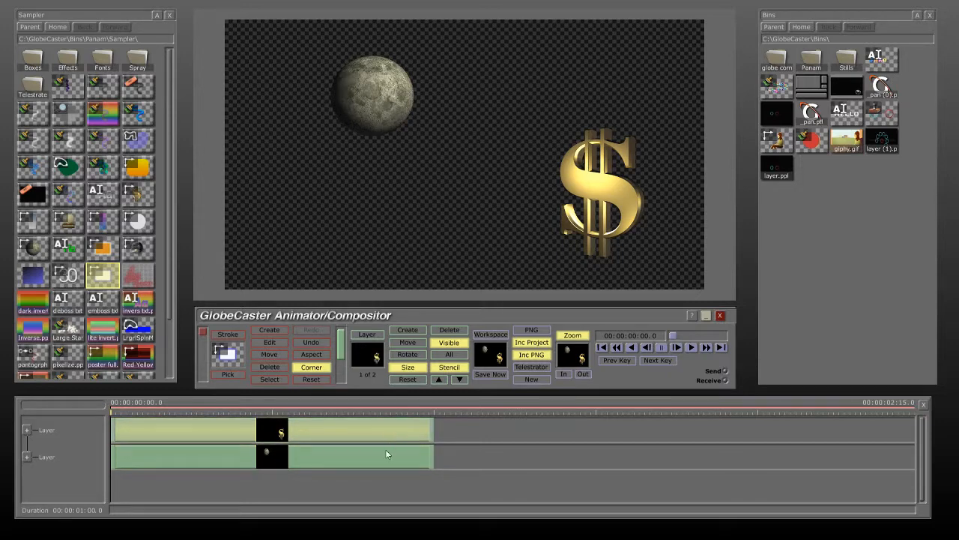
left_click(385, 452)
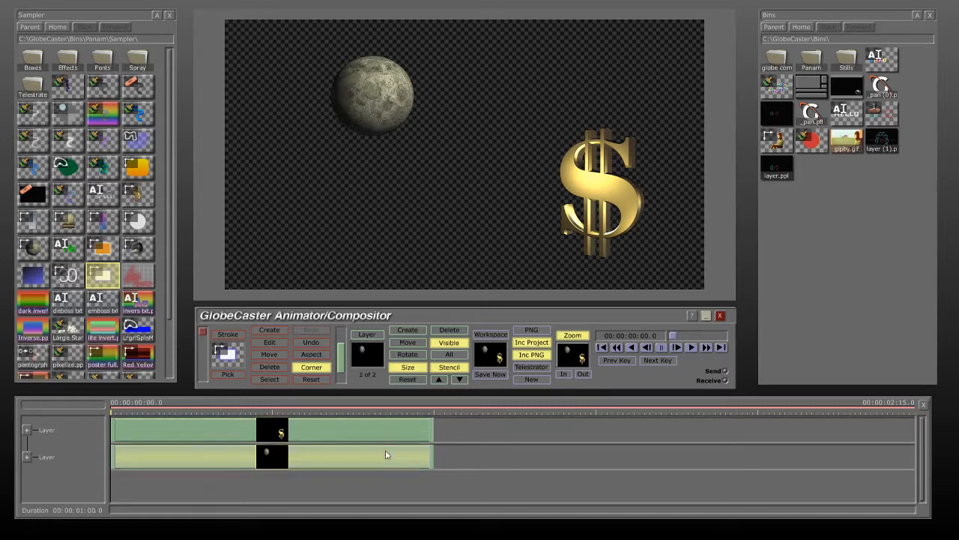
Step: Move the moon layer up and back down in the layer order
left_click(439, 381)
left_click(458, 381)
left_click(439, 381)
left_click(454, 381)
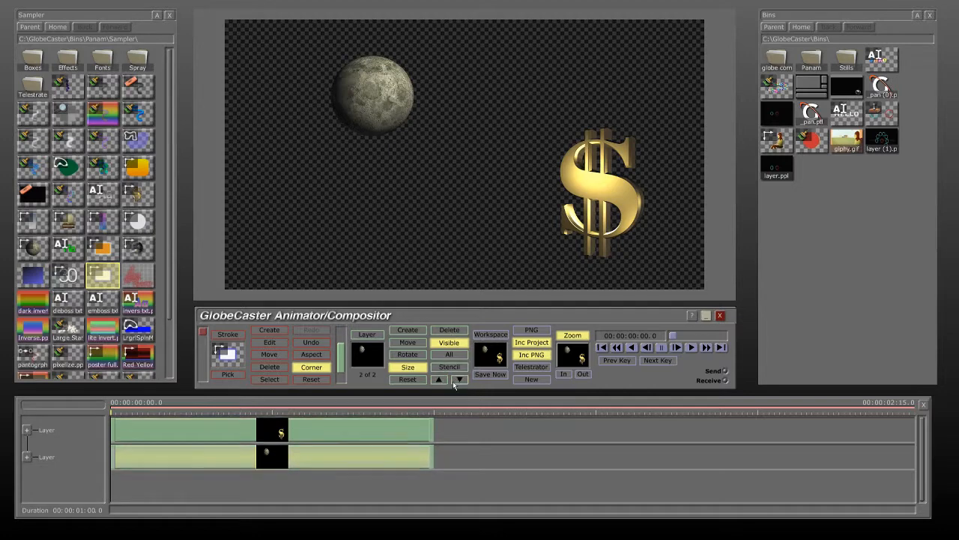
Step: Rename the moon layer as Moon and the dollar sign layer as dollar
right_click(370, 356)
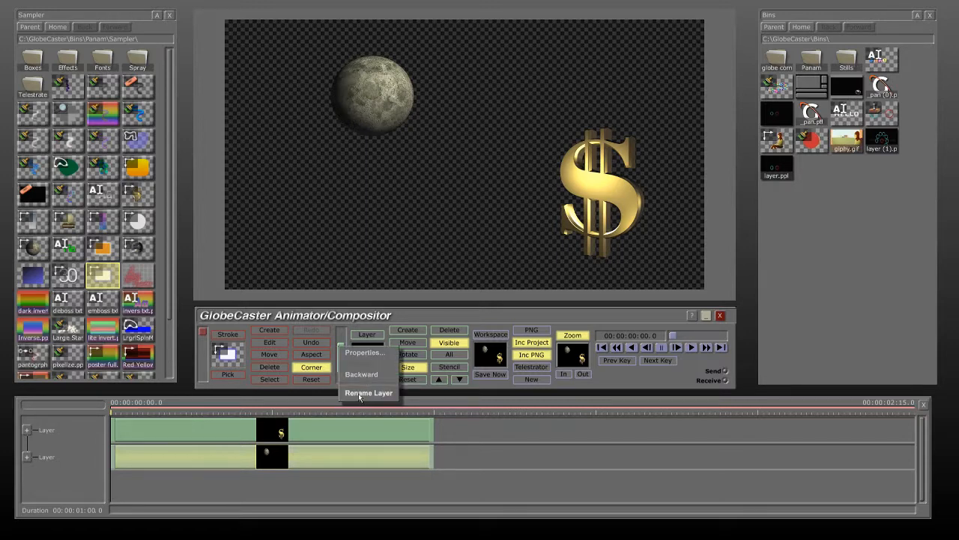
left_click(358, 395)
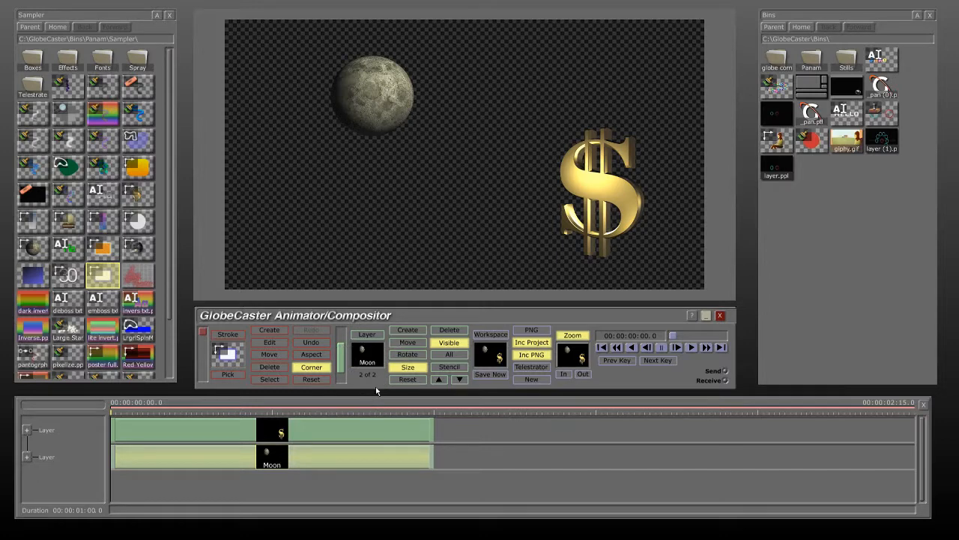
left_click(354, 416)
left_click(350, 423)
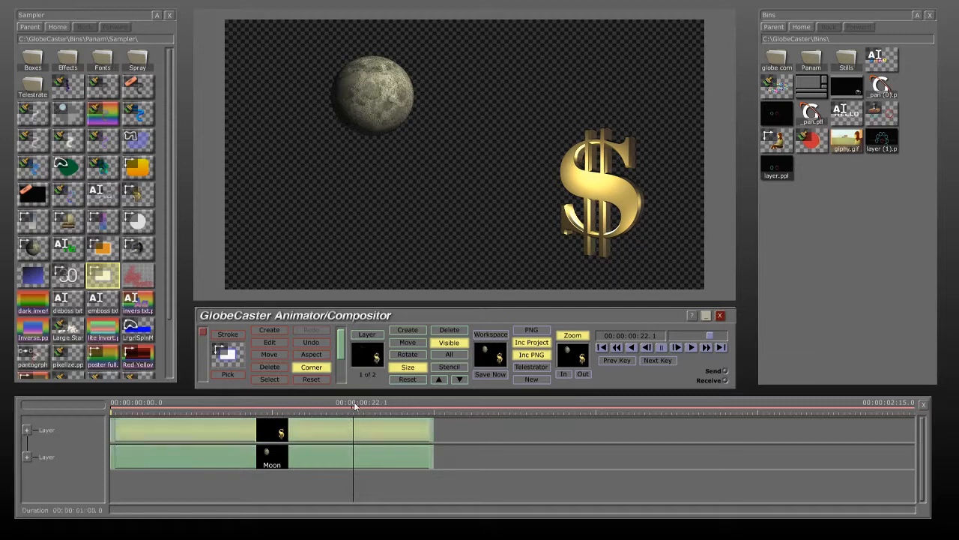
right_click(369, 362)
left_click(367, 399)
type("dollar")
key("Return")
Step: Draw a glowing orange box on the dollar layer below the moon, and place a retro television over it
left_click(104, 249)
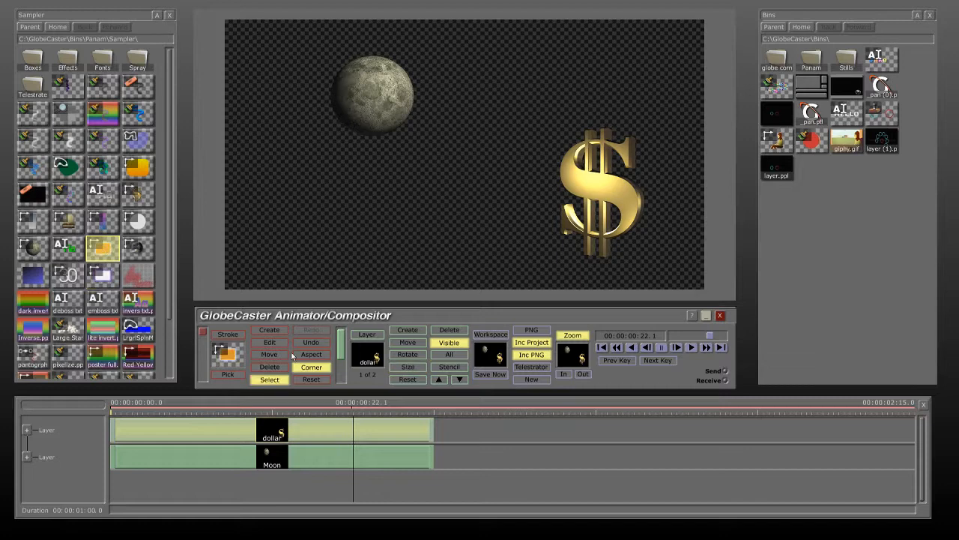
left_click(265, 331)
left_click_drag(485, 177, 275, 305)
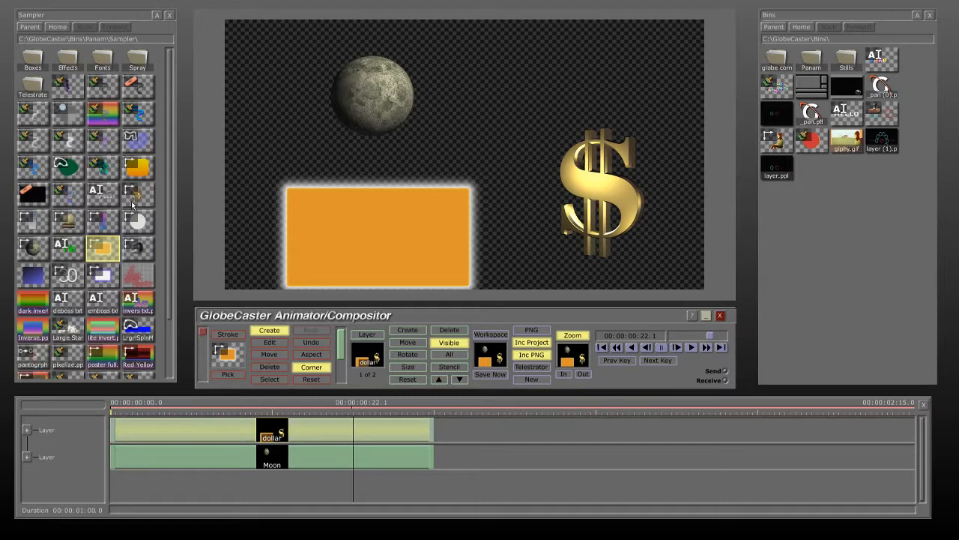
left_click(68, 221)
left_click_drag(464, 150, 247, 275)
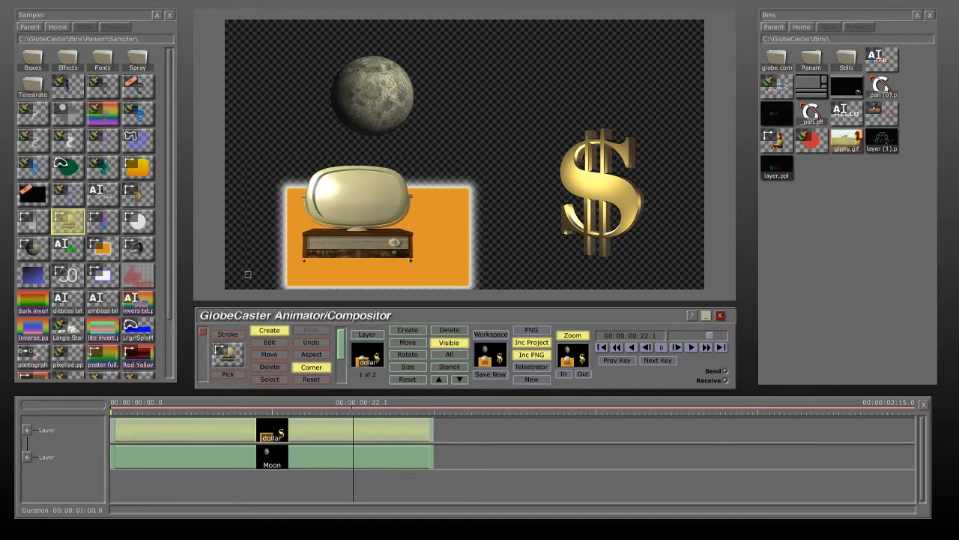
Step: Save the dollar layer into the Bins folder, and load the saved dollar.ppl back as an additional layer
left_click(359, 459)
left_click(367, 430)
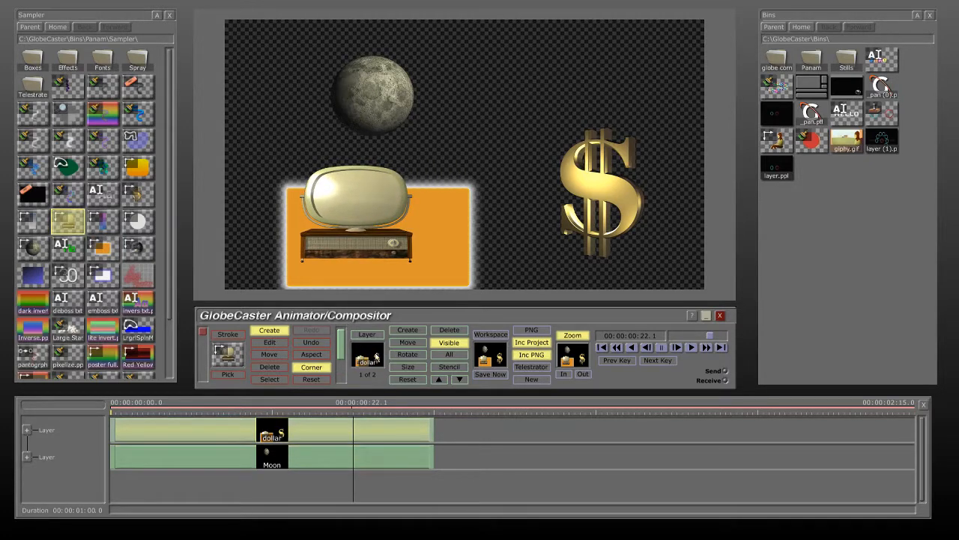
left_click_drag(376, 356, 868, 233)
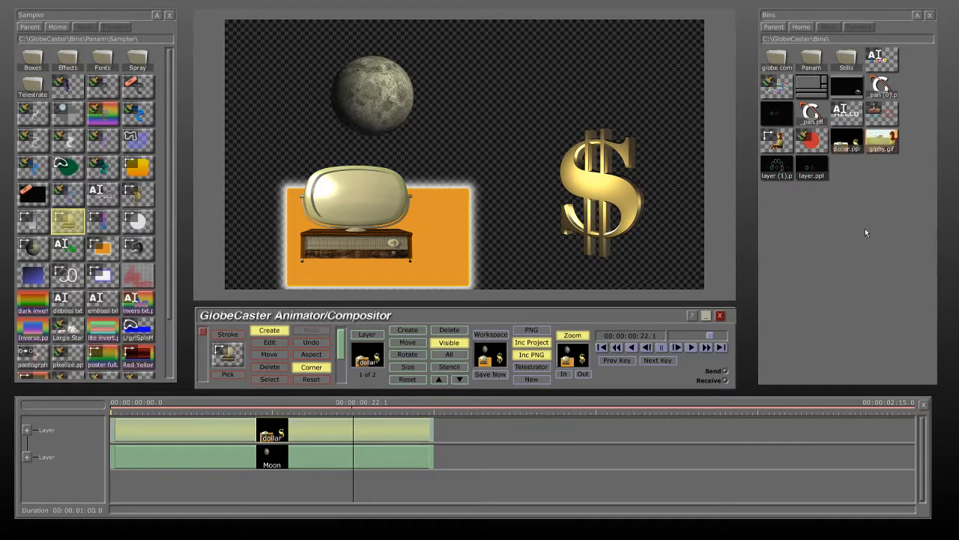
left_click(853, 145)
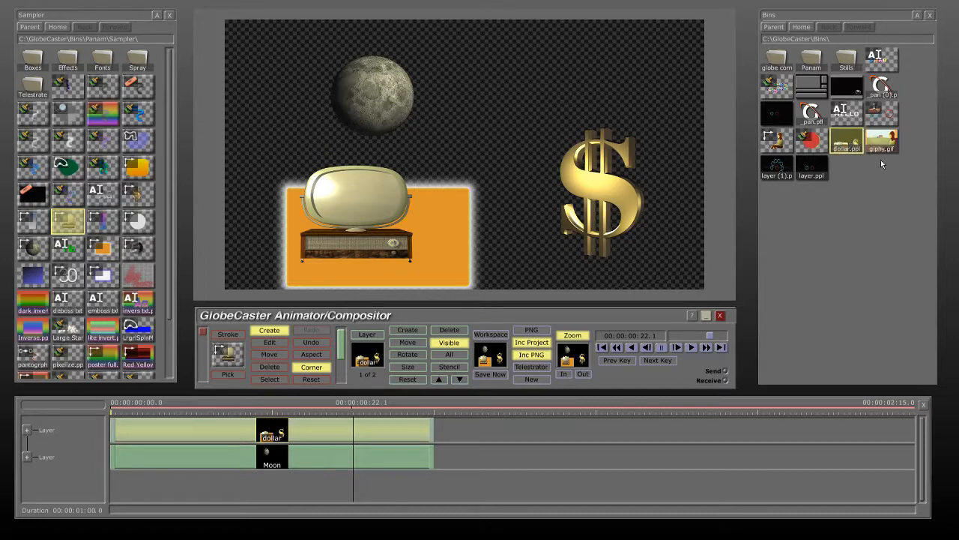
double_click(853, 144)
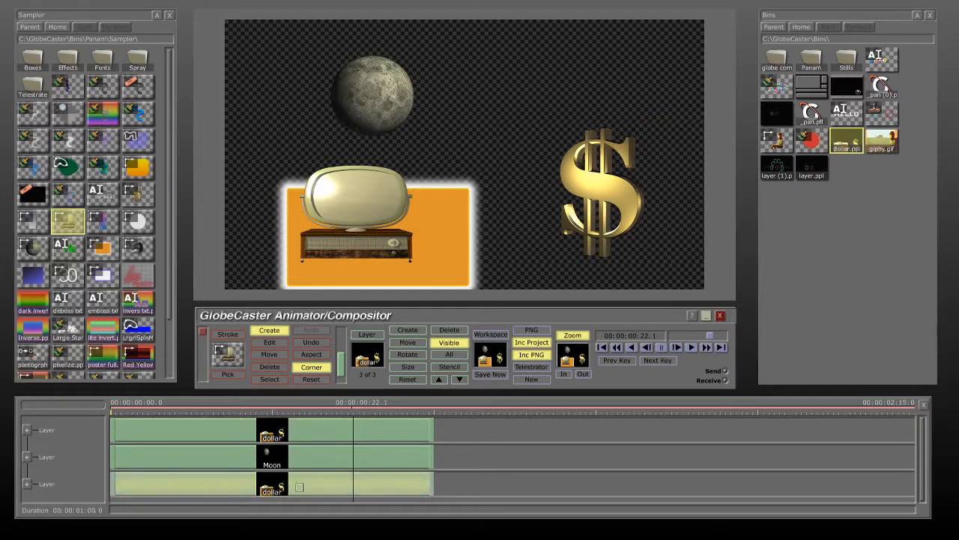
Step: Expand the first dollar layer's strokes in the timeline, and extend the orange box and television strokes over the full layer length
left_click_drag(355, 433, 377, 422)
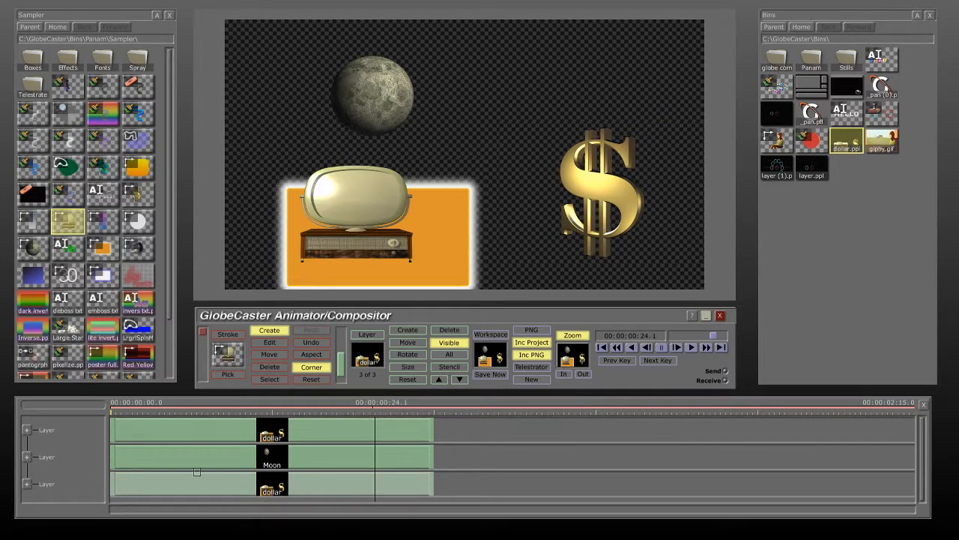
left_click(27, 430)
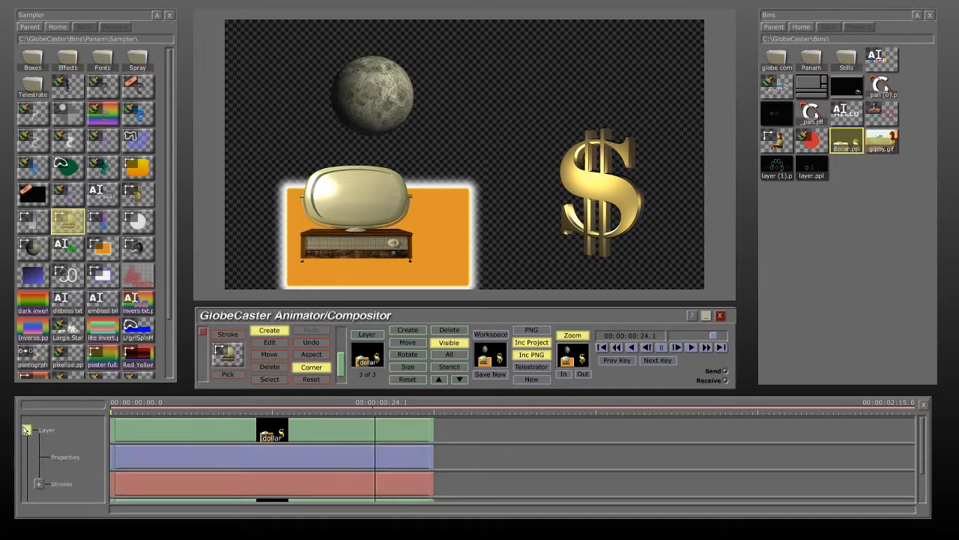
scroll(229, 507, "down", 2)
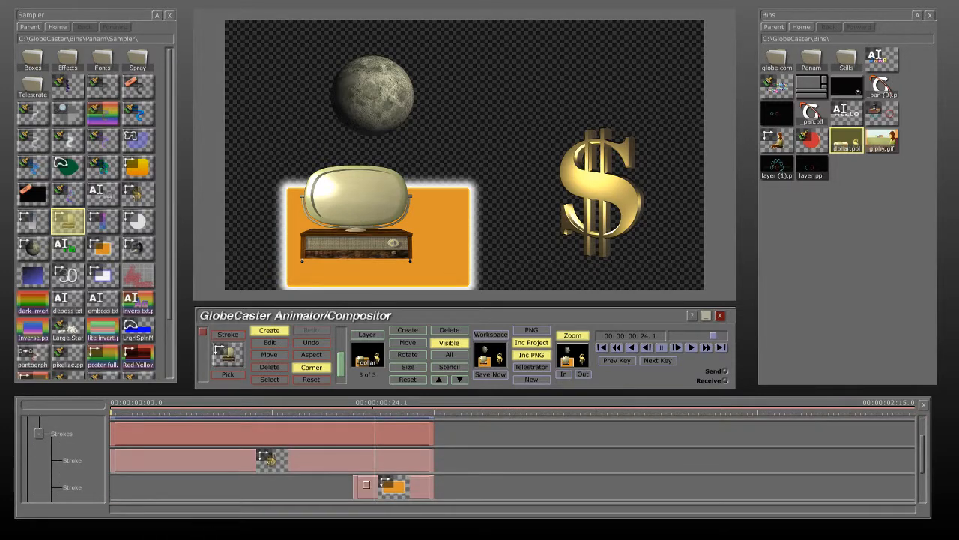
scroll(364, 487, "down", 2)
left_click(358, 431)
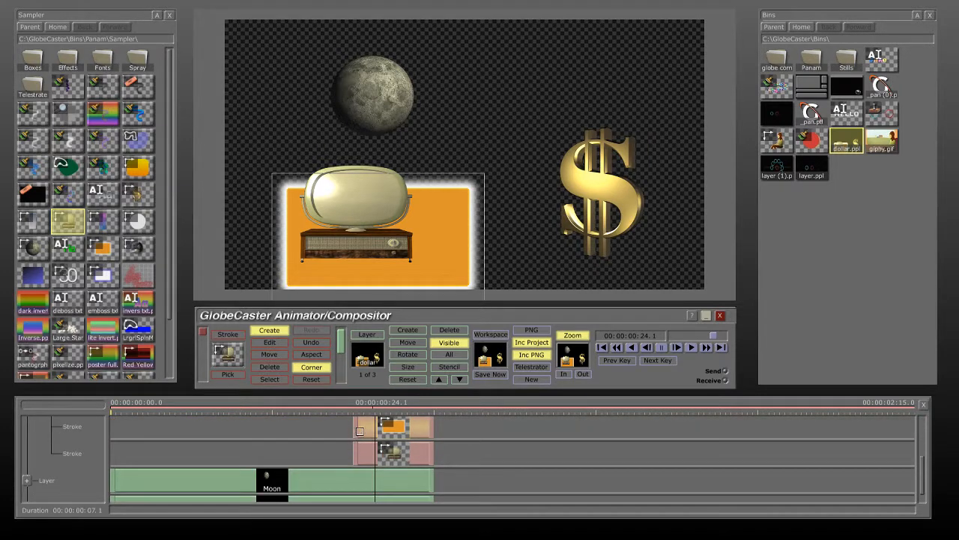
right_click(359, 430)
left_click(337, 515)
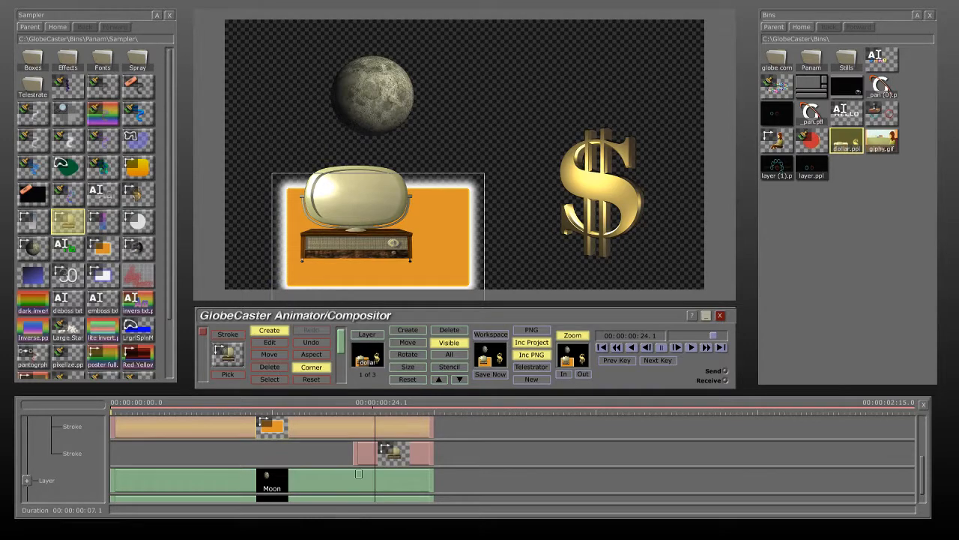
right_click(367, 454)
left_click(349, 516)
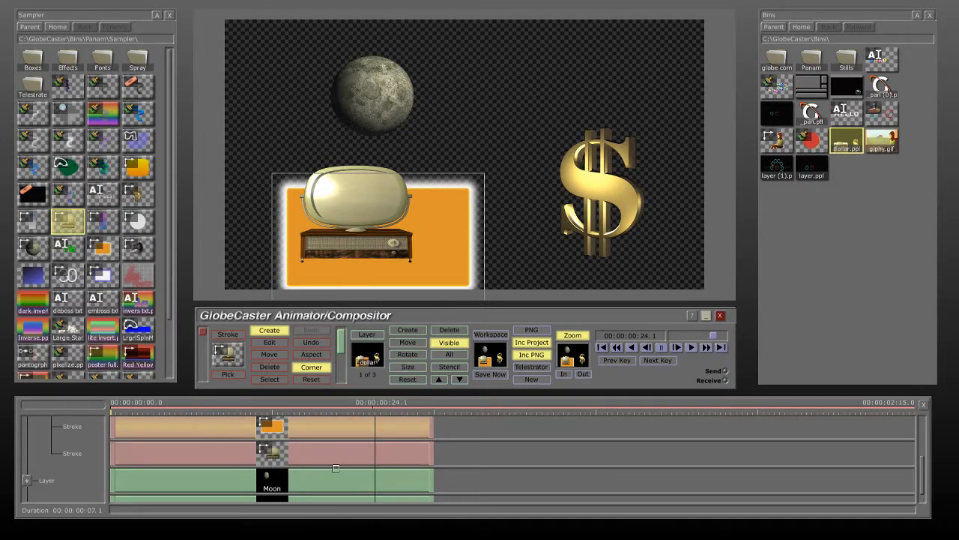
mouse_move(307, 398)
left_mouse_down()
mouse_move(316, 385)
mouse_move(149, 400)
mouse_move(289, 400)
left_mouse_up()
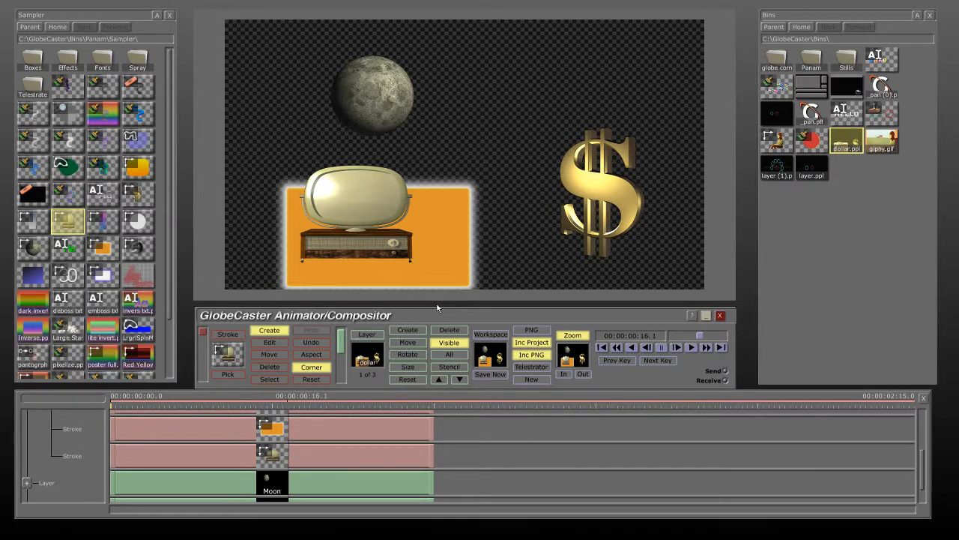
Step: Examine the Layer Properties of the first dollar layer, including its transform, shear, bow, stencil and displacement settings
left_click(378, 333)
left_click_drag(338, 51, 539, 44)
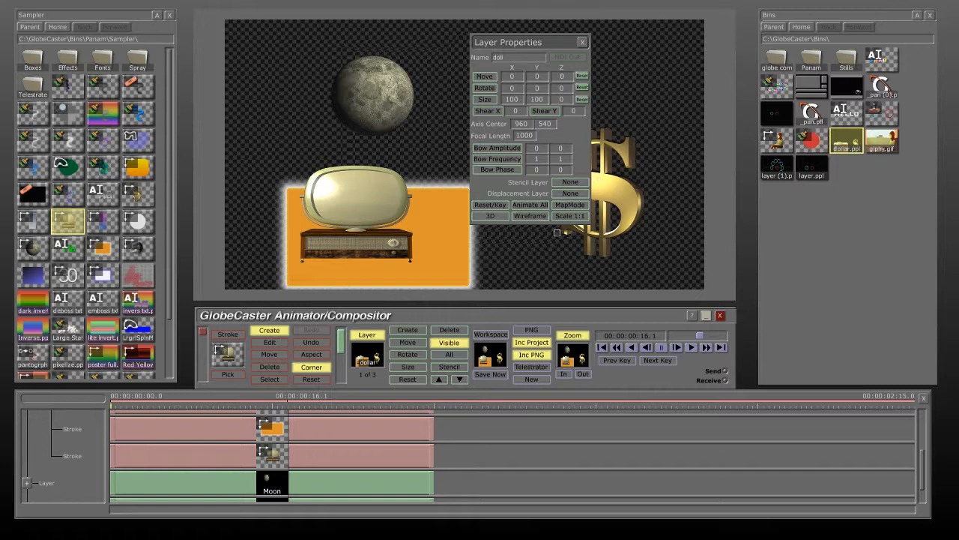
left_click(582, 42)
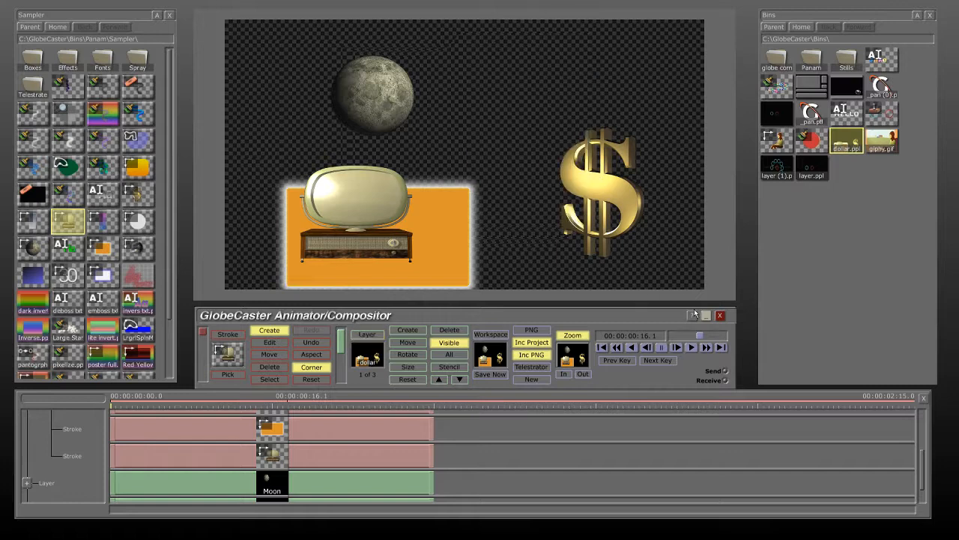
Step: Close the Animator/Compositor without saving the project, and show the hidden system tray icons on the desktop
left_click(720, 316)
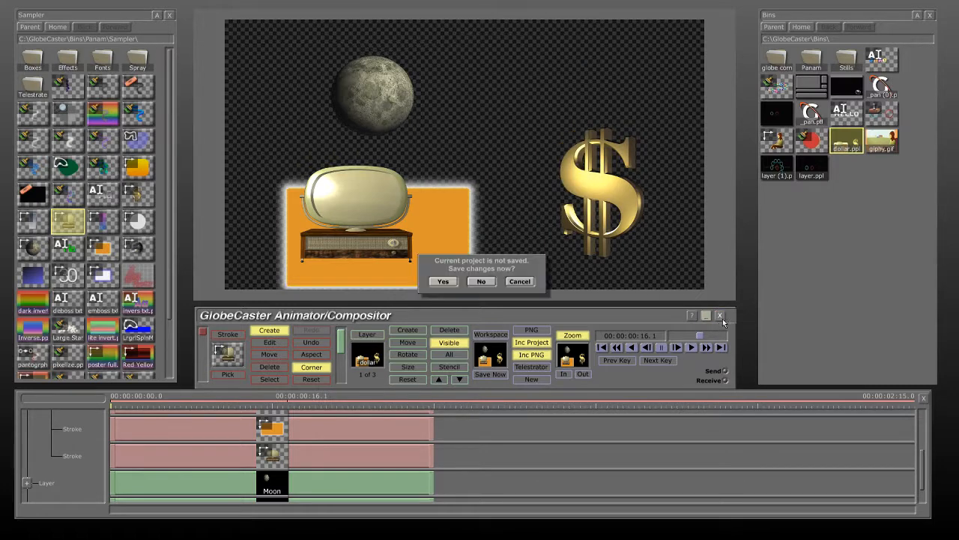
left_click(478, 281)
left_click(839, 530)
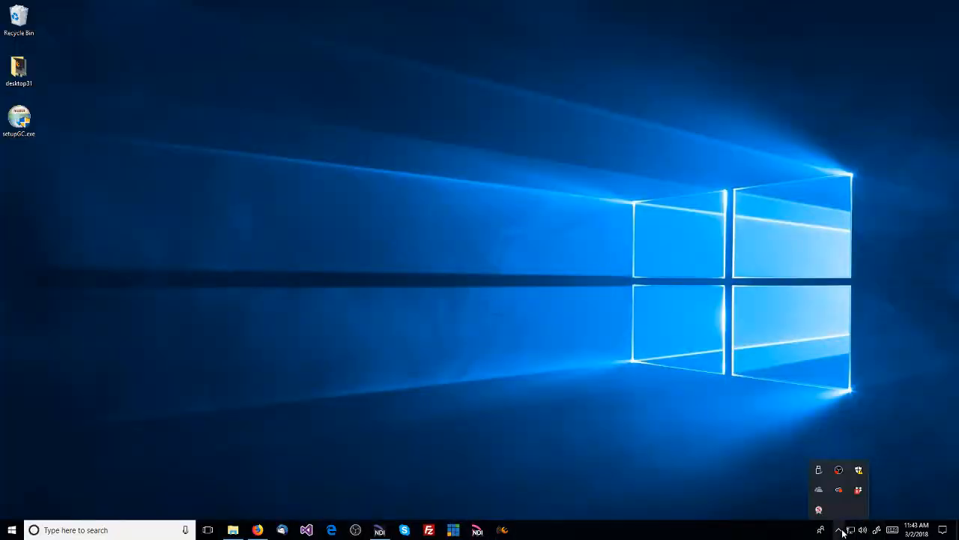